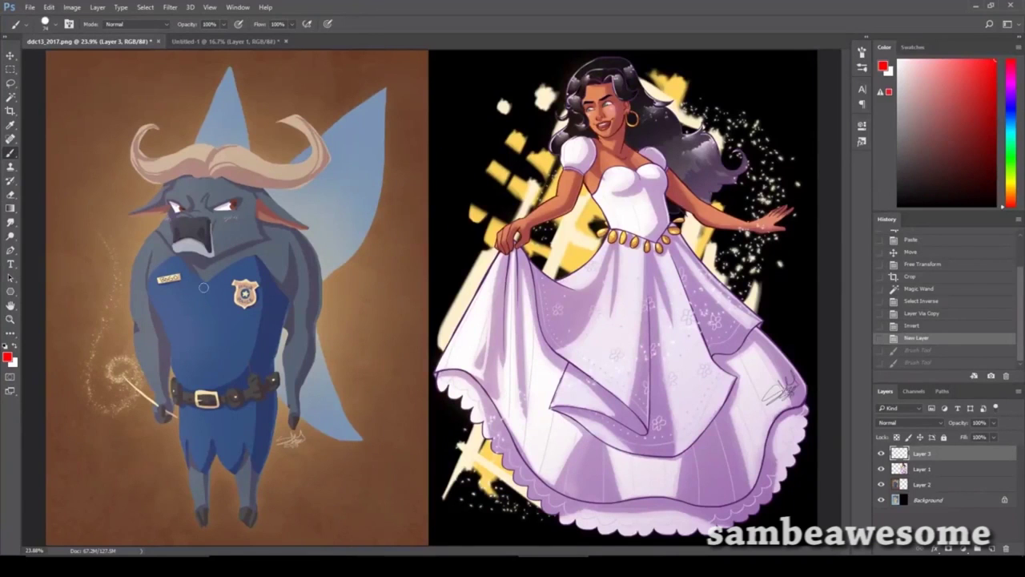
# Circle the sample sparkles, remove the marks, then switch to Untitled-1 with white as the painting colour
pyautogui.moveTo(145, 272)
pyautogui.mouseDown()
pyautogui.moveTo(197, 309)
pyautogui.moveTo(164, 276)
pyautogui.mouseUp()
pyautogui.moveTo(736, 216)
pyautogui.mouseDown()
pyautogui.moveTo(425, 465)
pyautogui.moveTo(513, 417)
pyautogui.mouseUp()
pyautogui.hotkey('ctrl', 'alt', 'z')
pyautogui.hotkey('ctrl', 'alt', 'z')
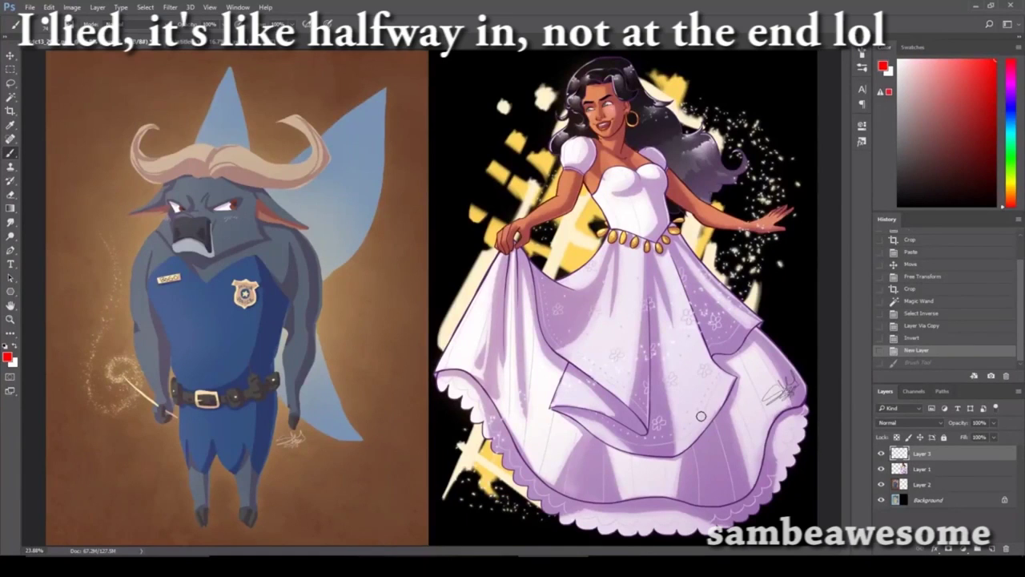
pyautogui.hotkey('ctrl', 'Tab')
pyautogui.press('x')
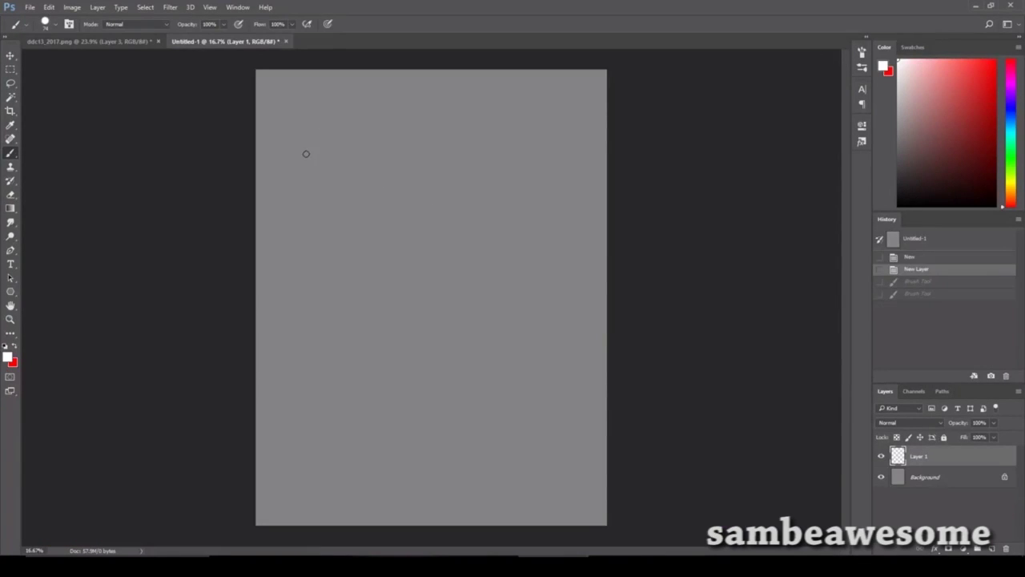
pyautogui.moveTo(303, 153)
pyautogui.mouseDown()
pyautogui.moveTo(381, 190)
pyautogui.moveTo(376, 271)
pyautogui.moveTo(398, 398)
pyautogui.moveTo(509, 465)
pyautogui.moveTo(392, 462)
pyautogui.moveTo(328, 383)
pyautogui.moveTo(506, 243)
pyautogui.moveTo(279, 341)
pyautogui.moveTo(531, 258)
pyautogui.moveTo(379, 292)
pyautogui.moveTo(400, 363)
pyautogui.moveTo(492, 334)
pyautogui.moveTo(411, 218)
pyautogui.moveTo(449, 240)
pyautogui.moveTo(547, 132)
pyautogui.mouseUp()
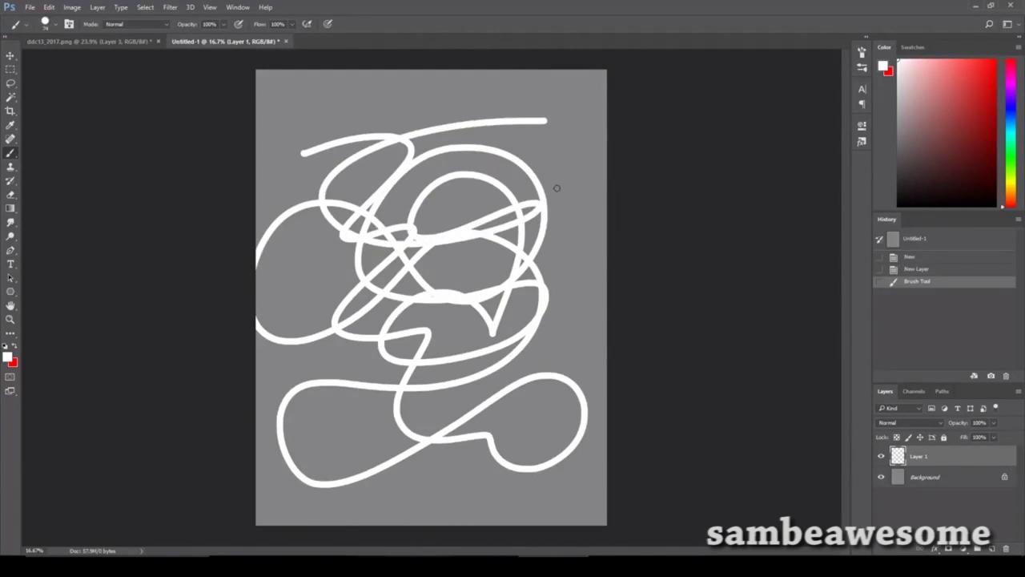
pyautogui.hotkey('ctrl', 'z')
pyautogui.rightClick(442, 152)
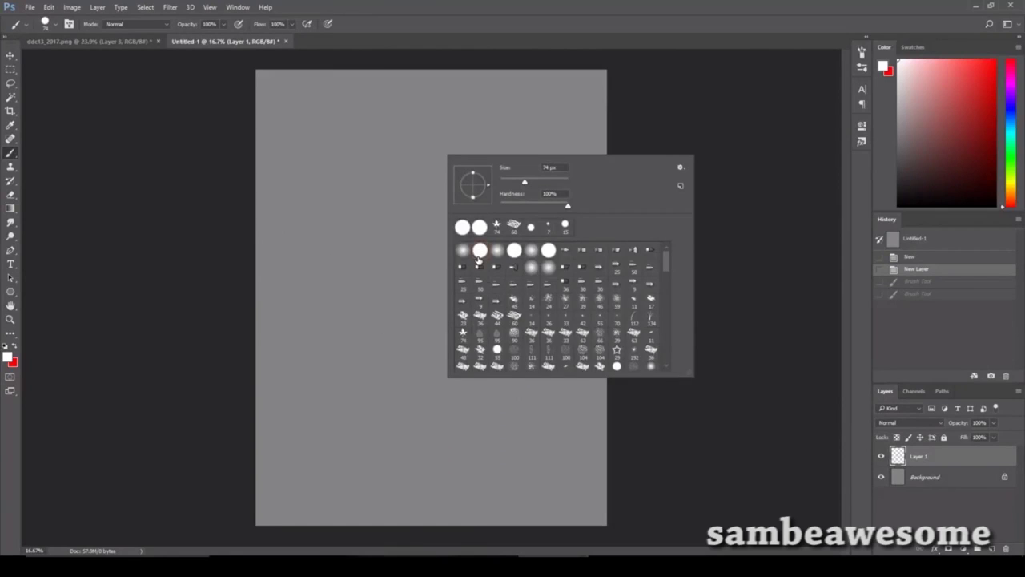
pyautogui.click(382, 160)
pyautogui.moveTo(357, 132)
pyautogui.mouseDown()
pyautogui.moveTo(465, 354)
pyautogui.moveTo(393, 414)
pyautogui.moveTo(479, 149)
pyautogui.mouseUp()
pyautogui.moveTo(406, 157); pyautogui.dragTo(371, 196)
pyautogui.hotkey('ctrl', 'alt', 'z')
pyautogui.hotkey('ctrl', 'alt', 'z')
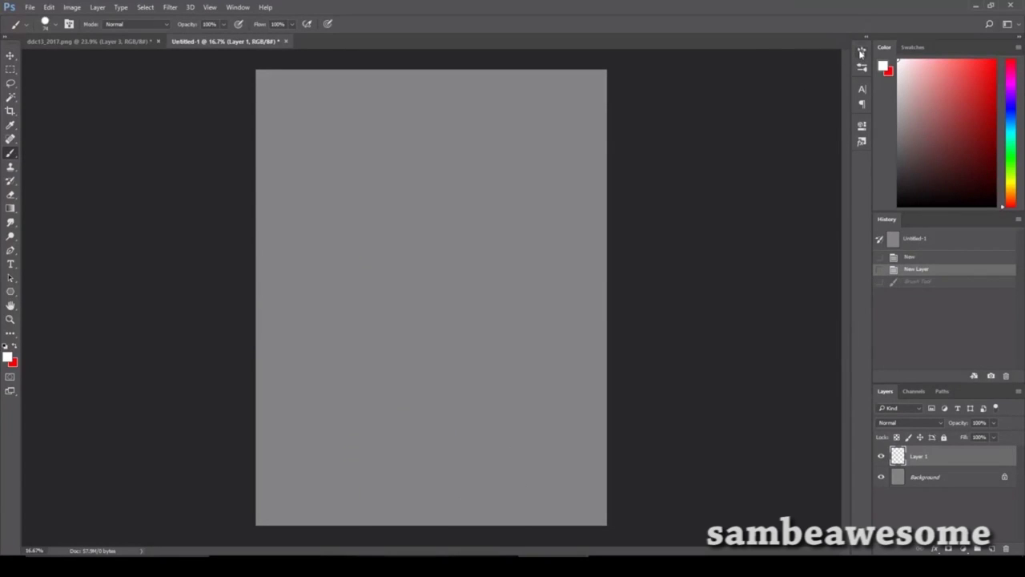
# Enable Shape Dynamics with Size Jitter set to Pen Pressure, then test and undo a tapered stroke
pyautogui.click(862, 53)
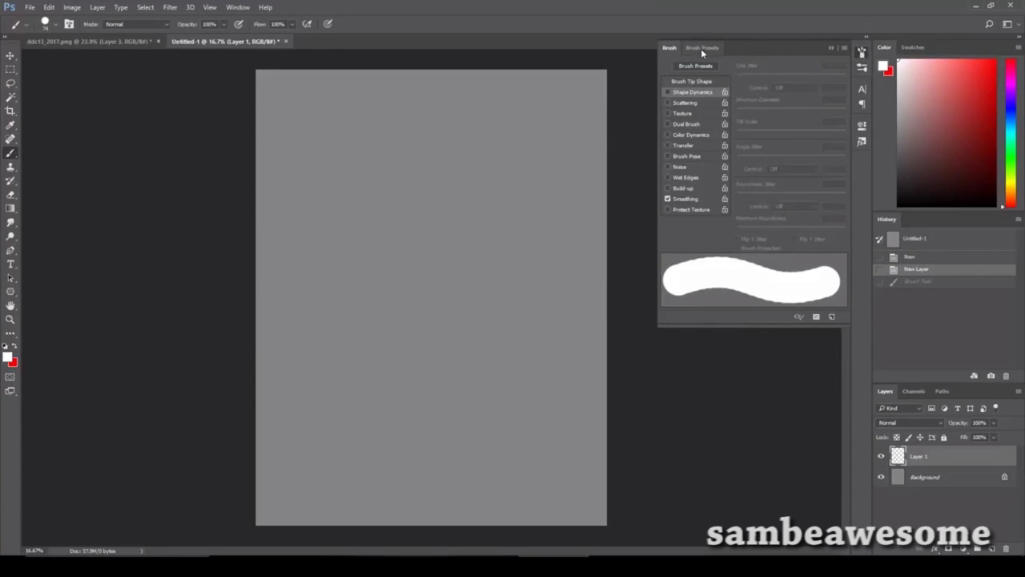
pyautogui.click(699, 91)
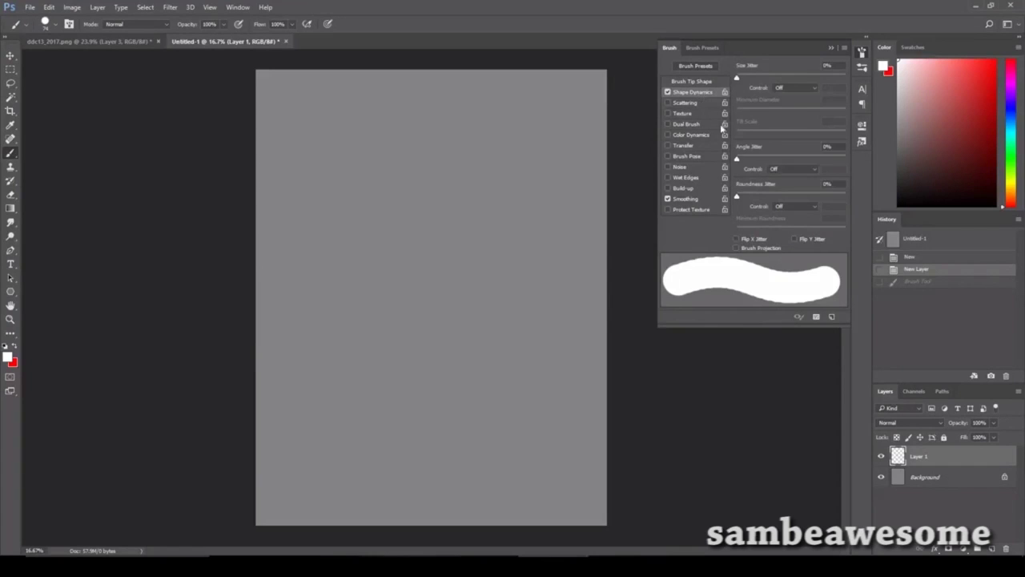
pyautogui.click(791, 89)
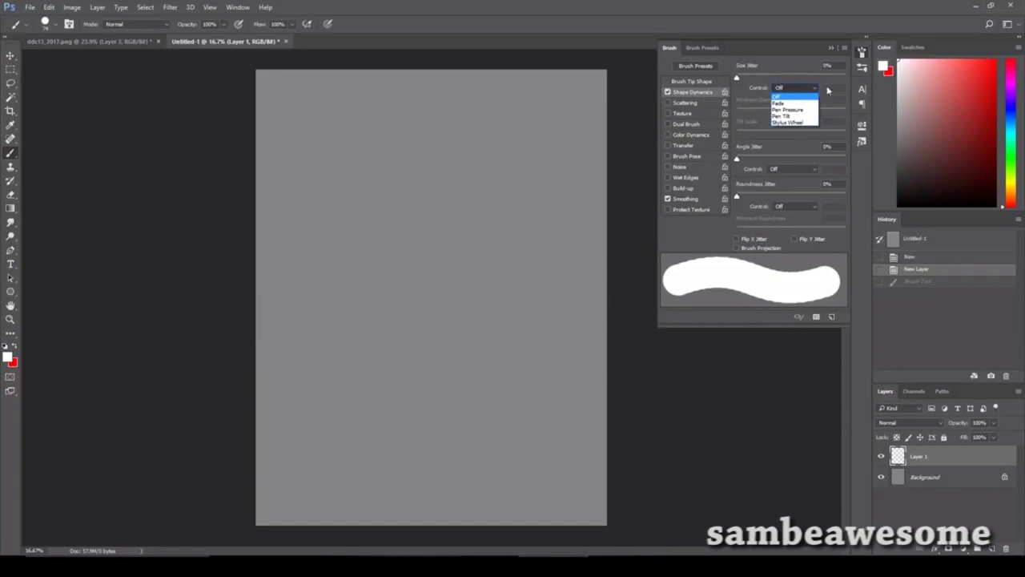
pyautogui.click(800, 109)
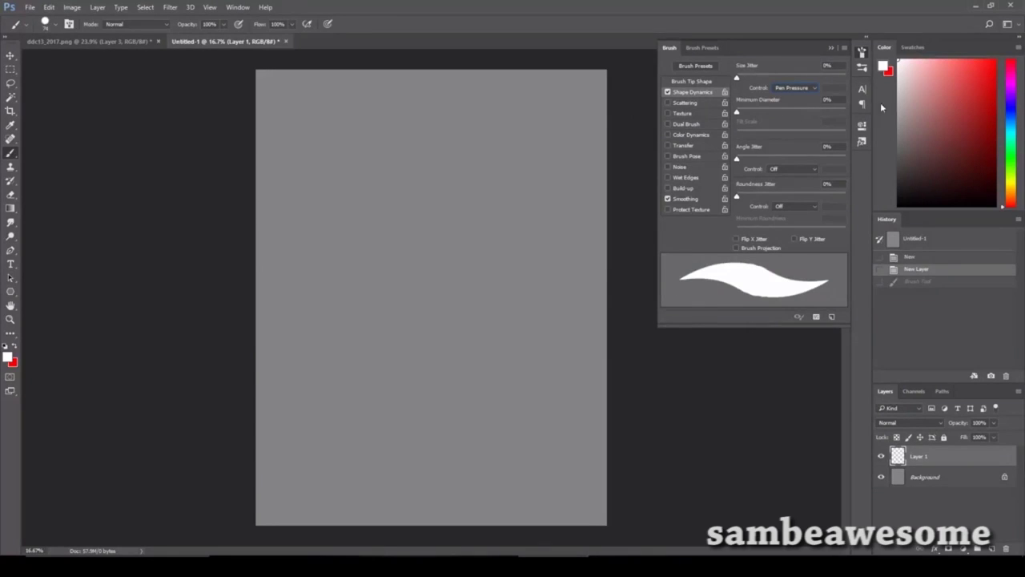
pyautogui.moveTo(320, 122)
pyautogui.mouseDown()
pyautogui.moveTo(433, 212)
pyautogui.moveTo(469, 322)
pyautogui.moveTo(455, 404)
pyautogui.moveTo(297, 373)
pyautogui.moveTo(421, 238)
pyautogui.moveTo(368, 184)
pyautogui.moveTo(530, 106)
pyautogui.mouseUp()
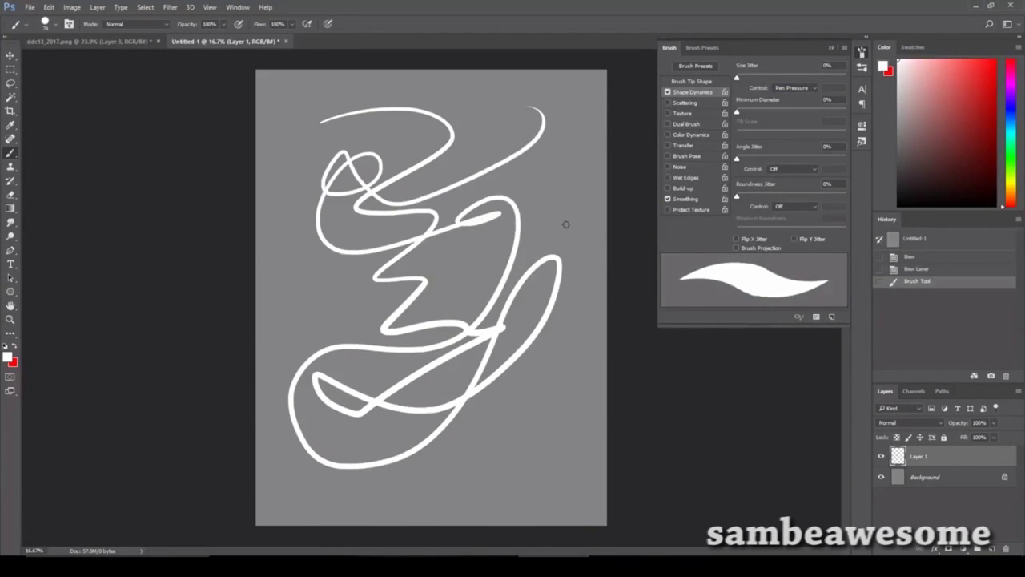
pyautogui.hotkey('ctrl', 'z')
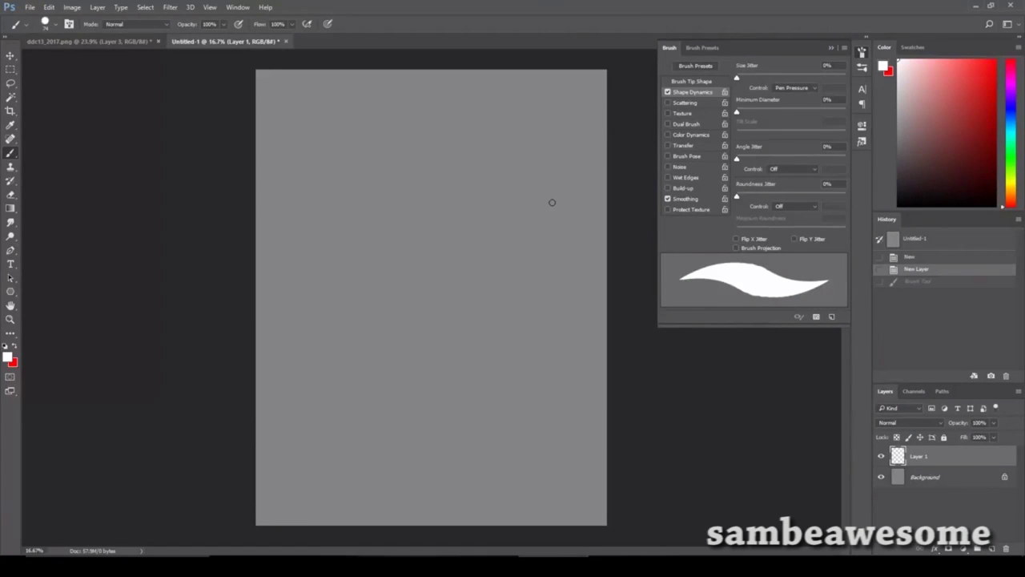
# Turn on Scattering at 1000% across both axes, testing and undoing two dot strokes
pyautogui.click(700, 104)
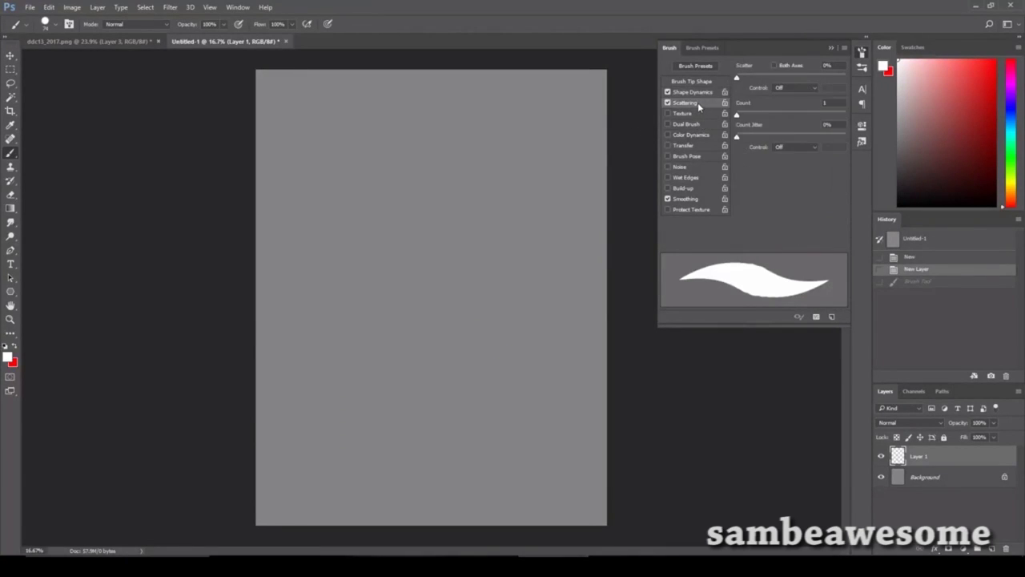
pyautogui.click(787, 67)
pyautogui.moveTo(736, 77); pyautogui.dragTo(853, 75)
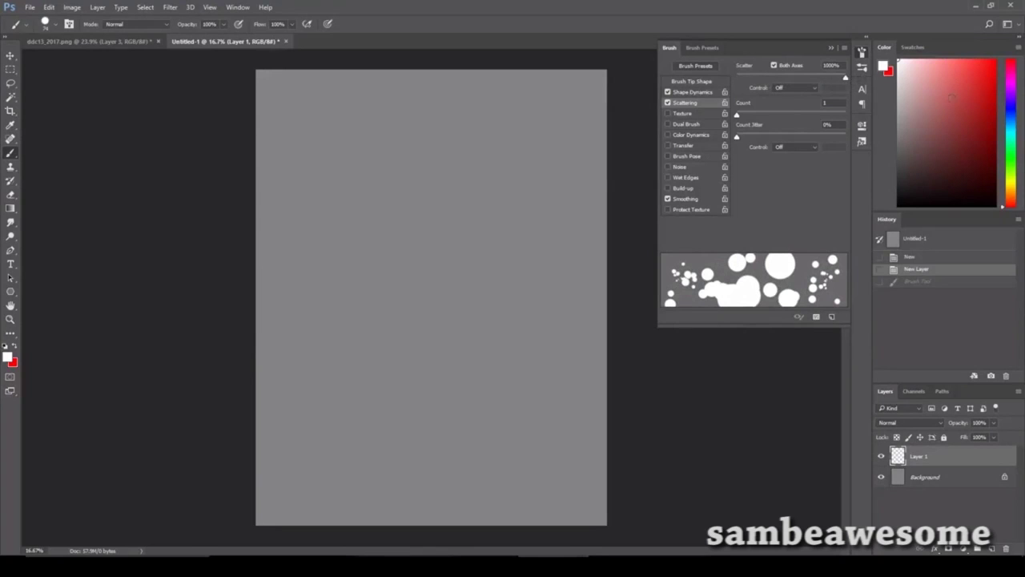
pyautogui.moveTo(294, 97)
pyautogui.mouseDown()
pyautogui.moveTo(339, 342)
pyautogui.moveTo(446, 460)
pyautogui.moveTo(593, 500)
pyautogui.moveTo(489, 468)
pyautogui.moveTo(544, 321)
pyautogui.moveTo(564, 172)
pyautogui.moveTo(500, 110)
pyautogui.moveTo(511, 109)
pyautogui.moveTo(282, 101)
pyautogui.moveTo(449, 132)
pyautogui.moveTo(423, 192)
pyautogui.moveTo(317, 241)
pyautogui.moveTo(409, 321)
pyautogui.moveTo(561, 396)
pyautogui.moveTo(470, 283)
pyautogui.moveTo(553, 176)
pyautogui.mouseUp()
pyautogui.hotkey('ctrl', 'z')
pyautogui.hotkey('ctrl', 'z')
pyautogui.moveTo(308, 143)
pyautogui.mouseDown()
pyautogui.moveTo(367, 177)
pyautogui.moveTo(384, 381)
pyautogui.moveTo(472, 397)
pyautogui.moveTo(528, 311)
pyautogui.moveTo(558, 144)
pyautogui.mouseUp()
pyautogui.hotkey('ctrl', 'z')
# Try wider Brush Tip Shape spacing, 143% then 475%, with an undone test stroke
pyautogui.click(709, 82)
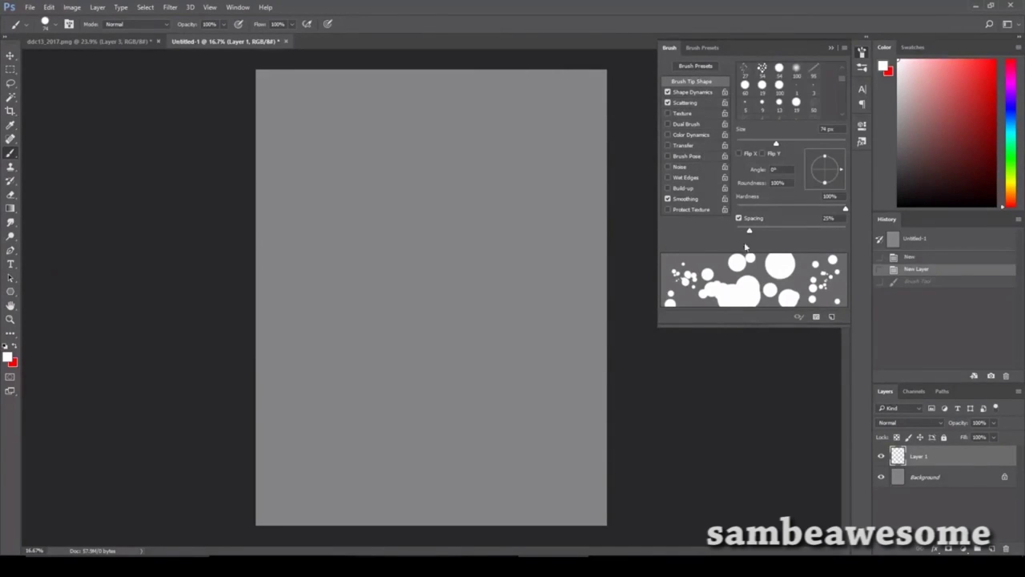
pyautogui.moveTo(749, 230); pyautogui.dragTo(833, 230)
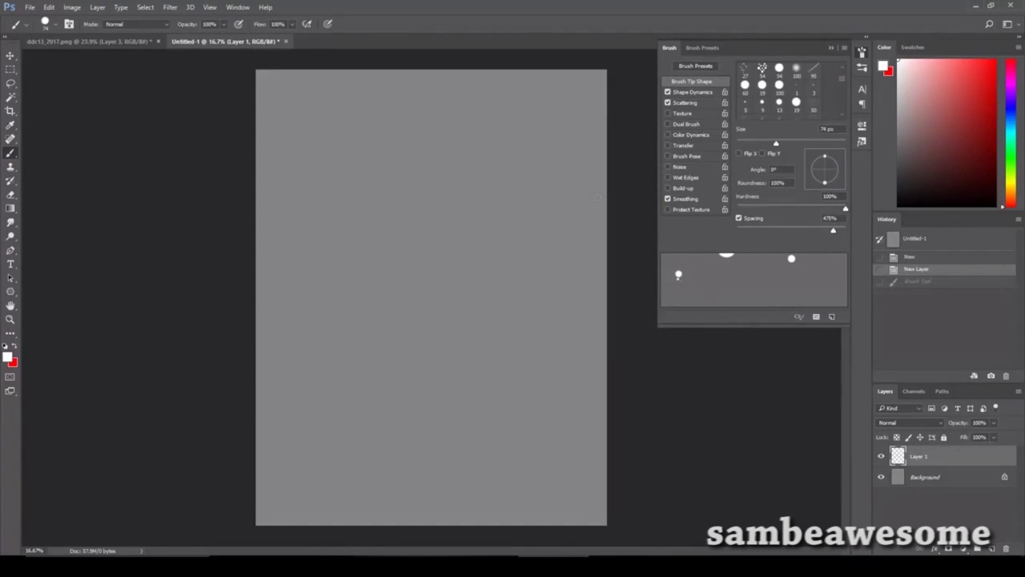
pyautogui.moveTo(293, 110); pyautogui.dragTo(313, 151)
pyautogui.moveTo(355, 263)
pyautogui.mouseDown()
pyautogui.moveTo(528, 435)
pyautogui.moveTo(540, 126)
pyautogui.moveTo(505, 280)
pyautogui.mouseUp()
pyautogui.hotkey('ctrl', 'z')
# Settle spacing at 188%, test and undo strokes, and briefly view the ddc13_2017.png illustrations
pyautogui.moveTo(833, 231); pyautogui.dragTo(815, 232)
pyautogui.moveTo(272, 508)
pyautogui.mouseDown()
pyautogui.moveTo(339, 456)
pyautogui.moveTo(322, 299)
pyautogui.moveTo(502, 192)
pyautogui.moveTo(588, 102)
pyautogui.mouseUp()
pyautogui.hotkey('ctrl', 'z')
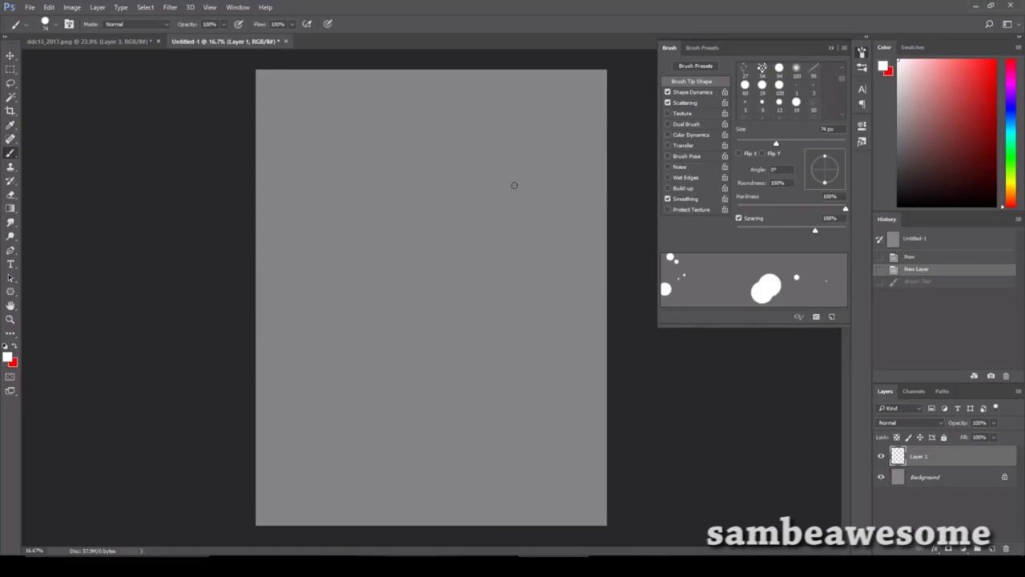
pyautogui.moveTo(600, 77)
pyautogui.mouseDown()
pyautogui.moveTo(493, 275)
pyautogui.moveTo(278, 471)
pyautogui.moveTo(261, 450)
pyautogui.mouseUp()
pyautogui.hotkey('ctrl', 'z')
pyautogui.hotkey('ctrl', 'Tab')
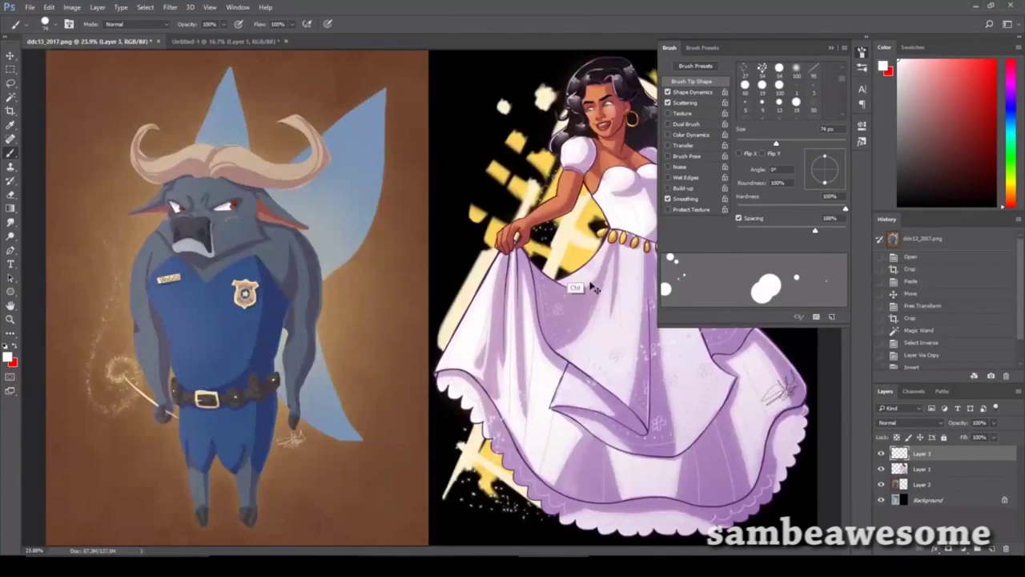
pyautogui.hotkey('ctrl', 'Tab')
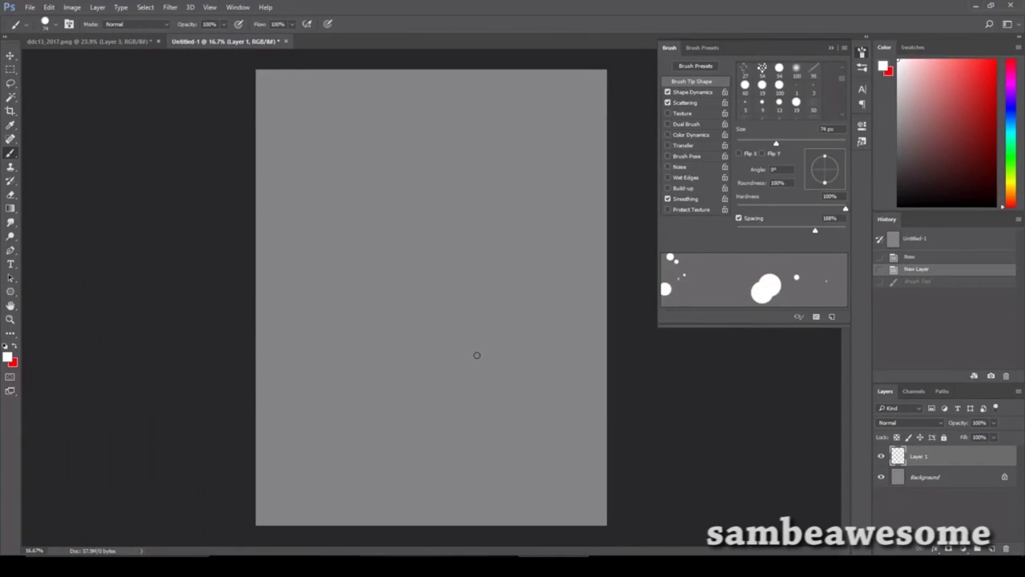
# Paint a snaking trail of white dots and duplicate Layer 1 as 'Layer 1 copy'
pyautogui.moveTo(303, 141)
pyautogui.mouseDown()
pyautogui.moveTo(400, 236)
pyautogui.moveTo(545, 453)
pyautogui.mouseUp()
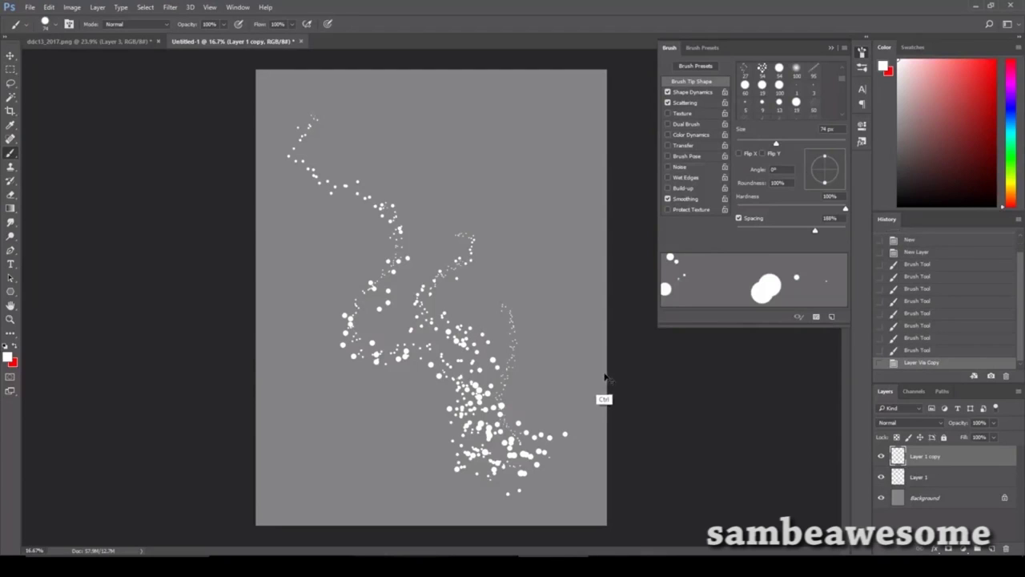
pyautogui.rightClick(968, 454)
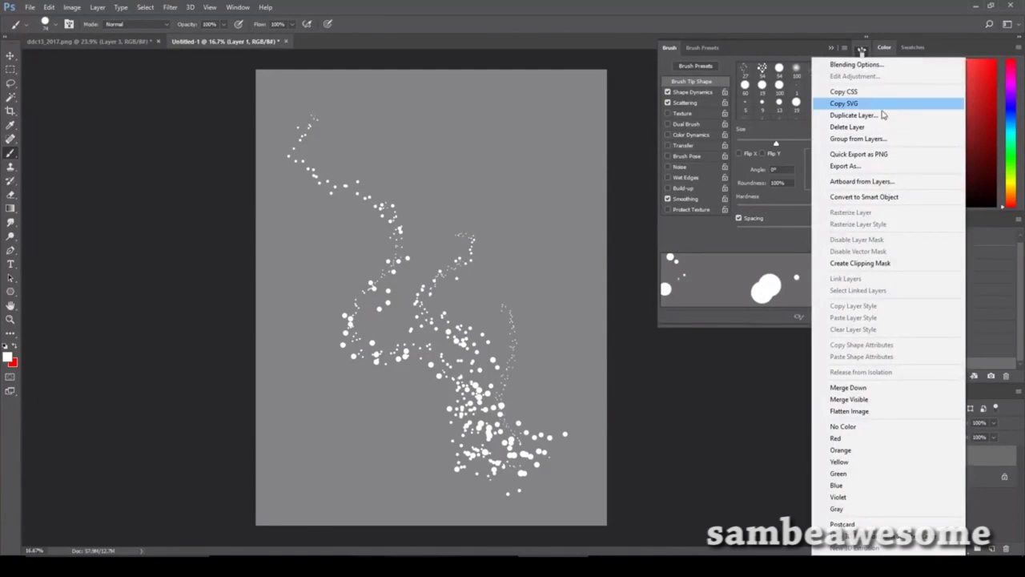
pyautogui.click(903, 115)
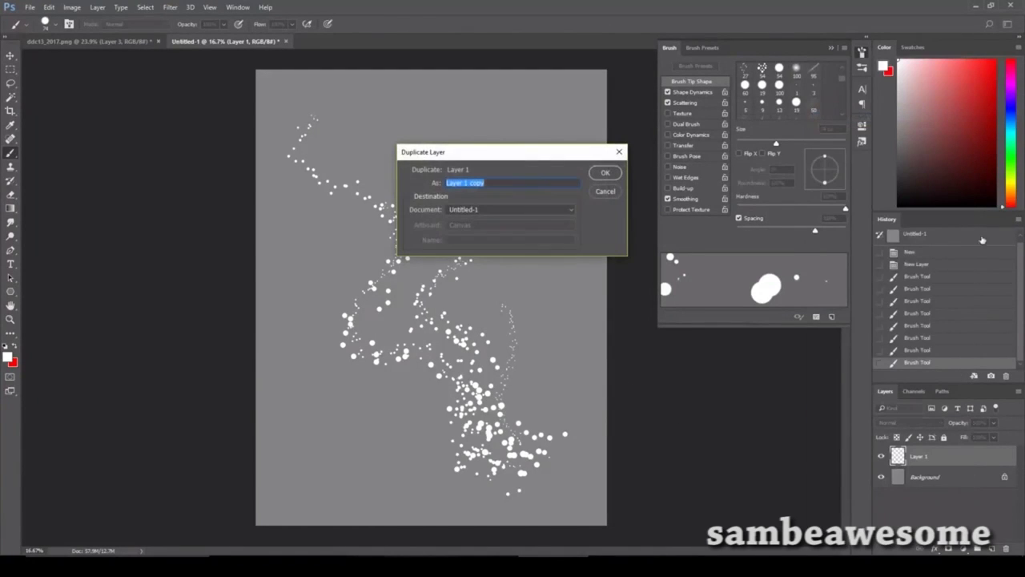
pyautogui.click(604, 172)
pyautogui.moveTo(944, 457); pyautogui.dragTo(993, 547)
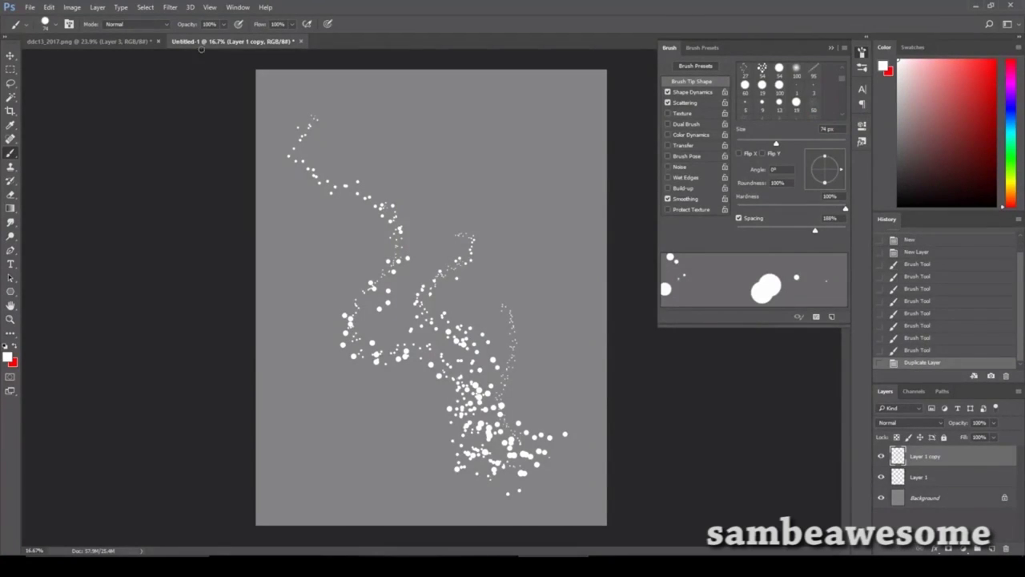
# Apply a Gaussian Blur of about 25 pixels to Layer 1 copy for a soft glow
pyautogui.click(173, 8)
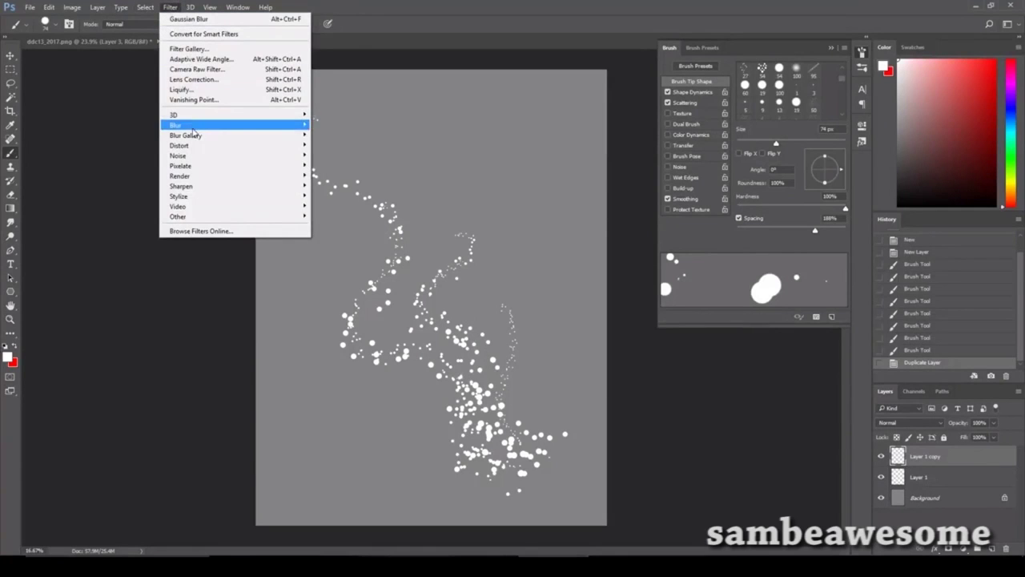
pyautogui.moveTo(193, 126)
pyautogui.click(152, 169)
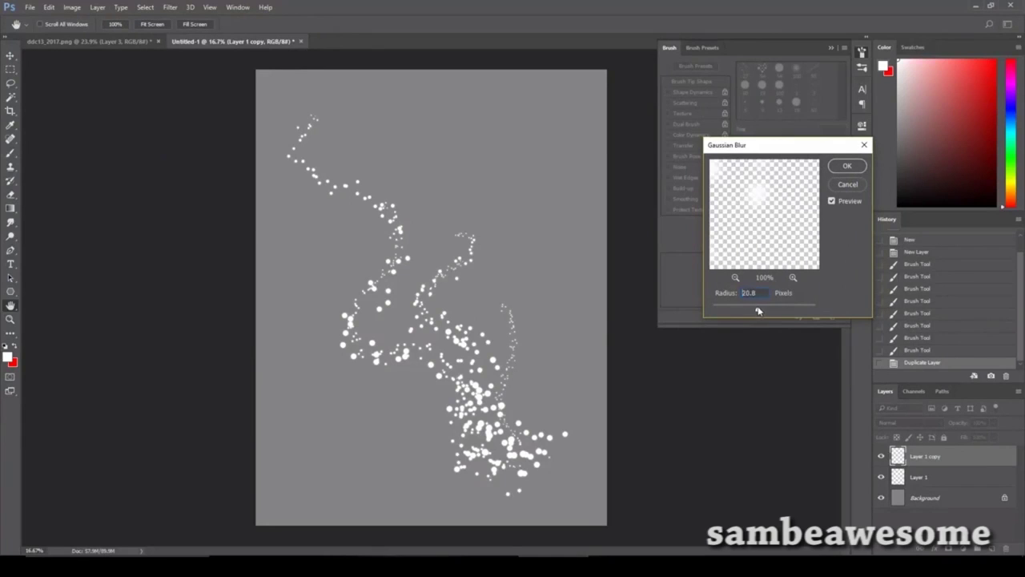
pyautogui.moveTo(758, 311); pyautogui.dragTo(758, 311)
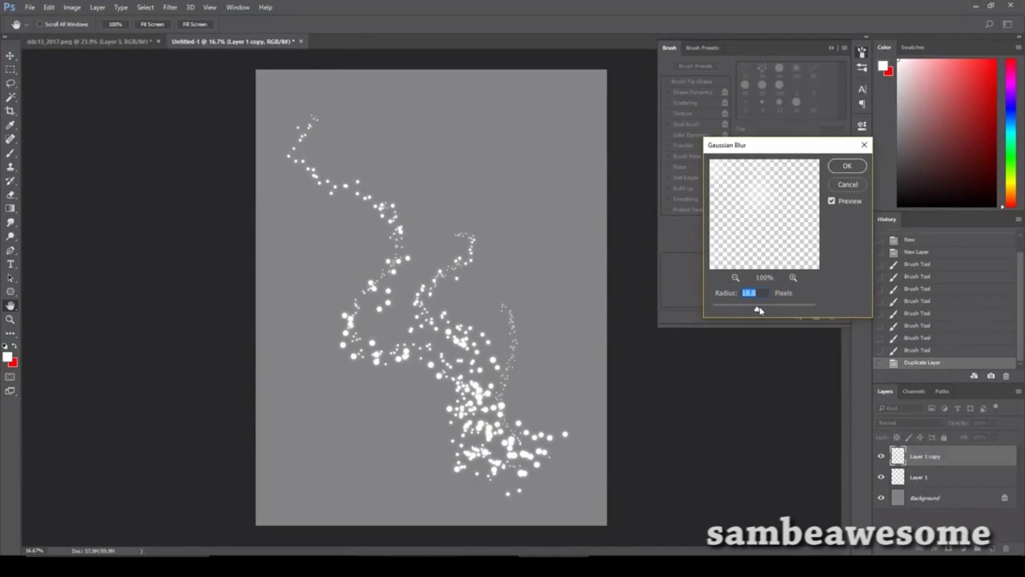
pyautogui.click(847, 166)
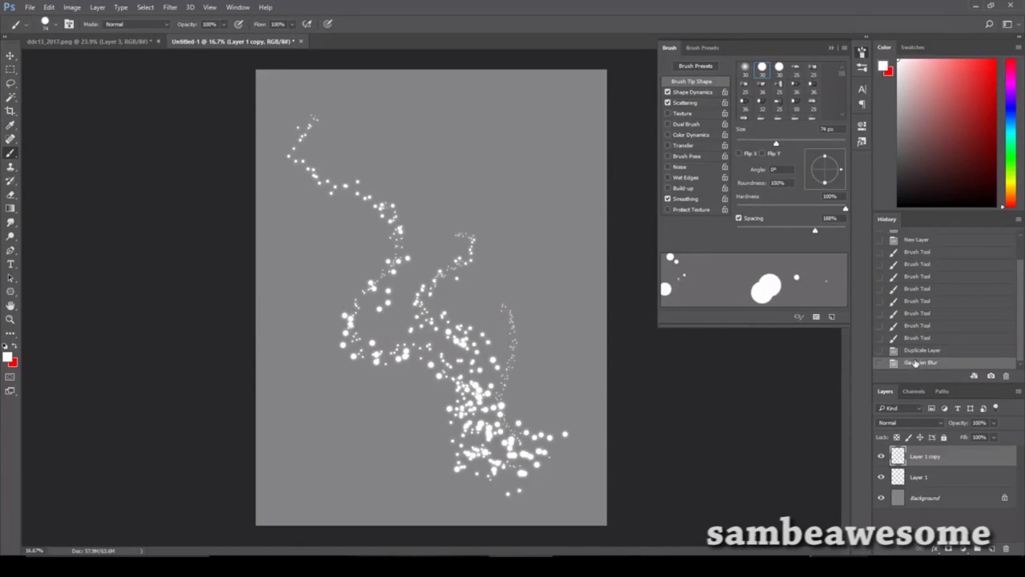
# Revert History to the New Layer state, view Shape Dynamics, and undo scattered test strokes
pyautogui.click(916, 239)
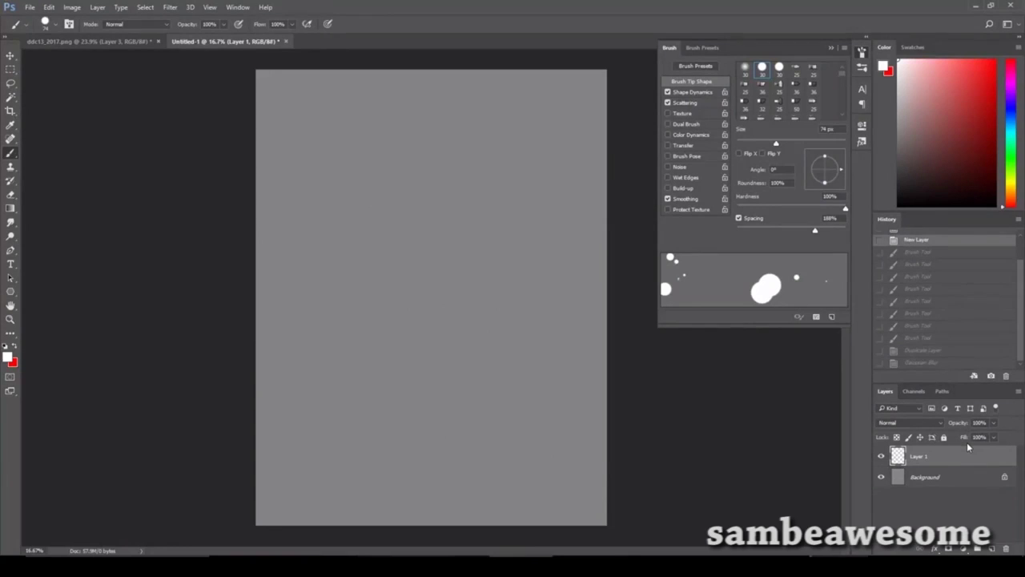
pyautogui.moveTo(269, 112)
pyautogui.mouseDown()
pyautogui.moveTo(504, 464)
pyautogui.moveTo(400, 393)
pyautogui.moveTo(360, 168)
pyautogui.moveTo(446, 368)
pyautogui.moveTo(336, 433)
pyautogui.moveTo(448, 336)
pyautogui.moveTo(458, 383)
pyautogui.mouseUp()
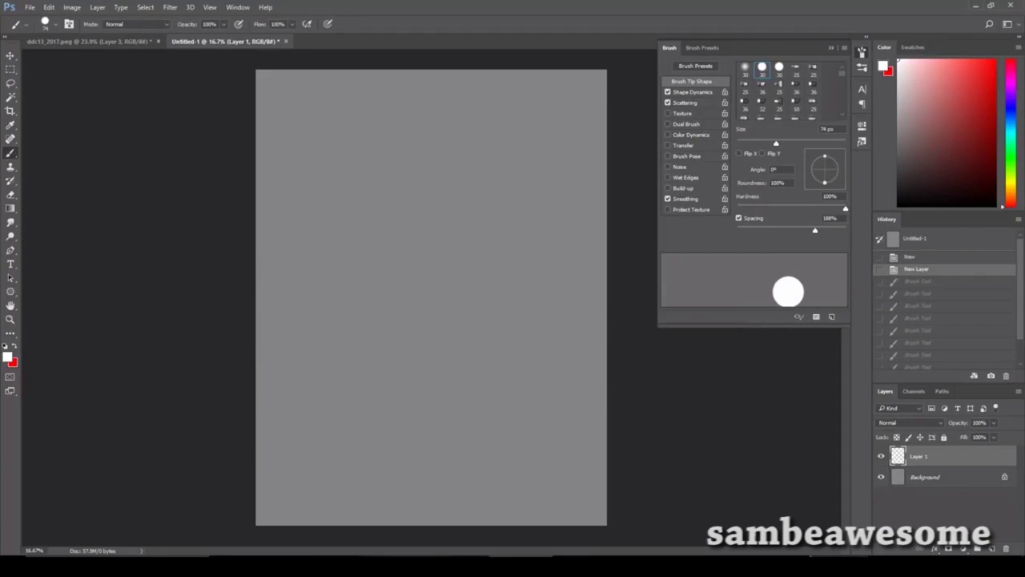
pyautogui.click(688, 92)
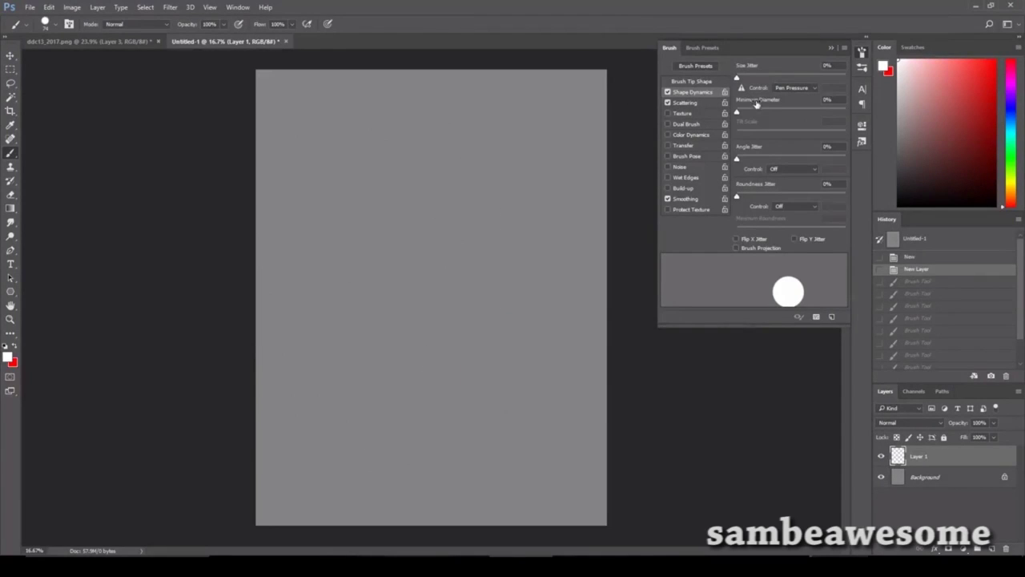
pyautogui.moveTo(740, 93)
pyautogui.moveTo(326, 100)
pyautogui.mouseDown()
pyautogui.moveTo(366, 160)
pyautogui.moveTo(597, 315)
pyautogui.moveTo(451, 504)
pyautogui.moveTo(401, 120)
pyautogui.moveTo(344, 334)
pyautogui.mouseUp()
pyautogui.hotkey('ctrl', 'z')
# Set Size Jitter Control to Fade over 25 steps and paint a tapering test stroke
pyautogui.click(793, 88)
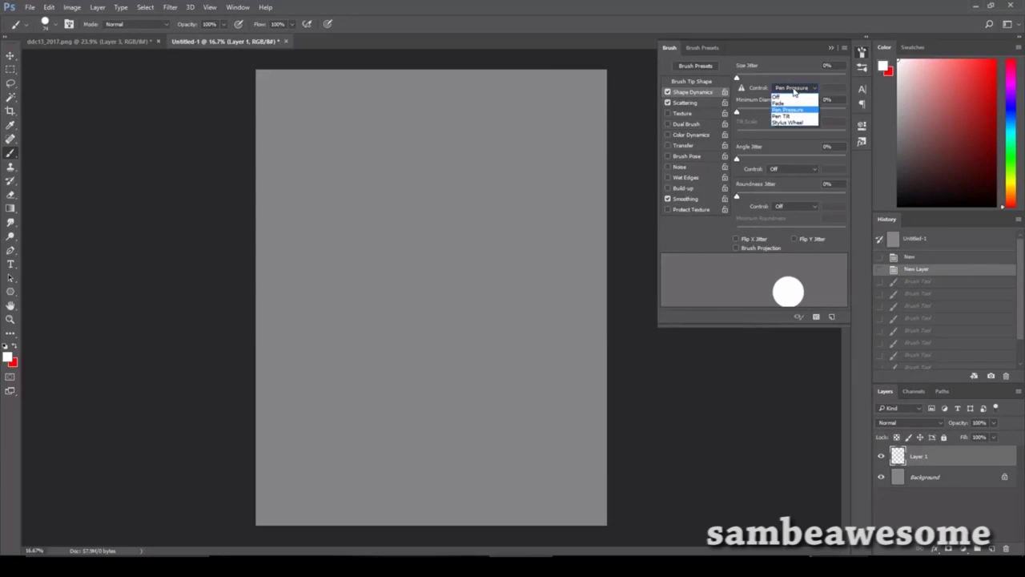
pyautogui.click(778, 102)
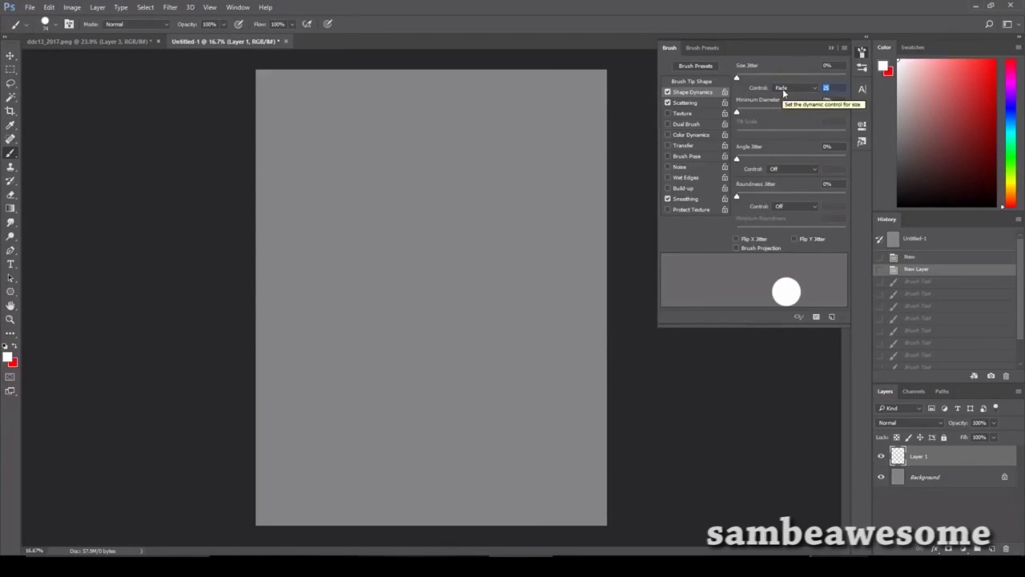
pyautogui.click(786, 89)
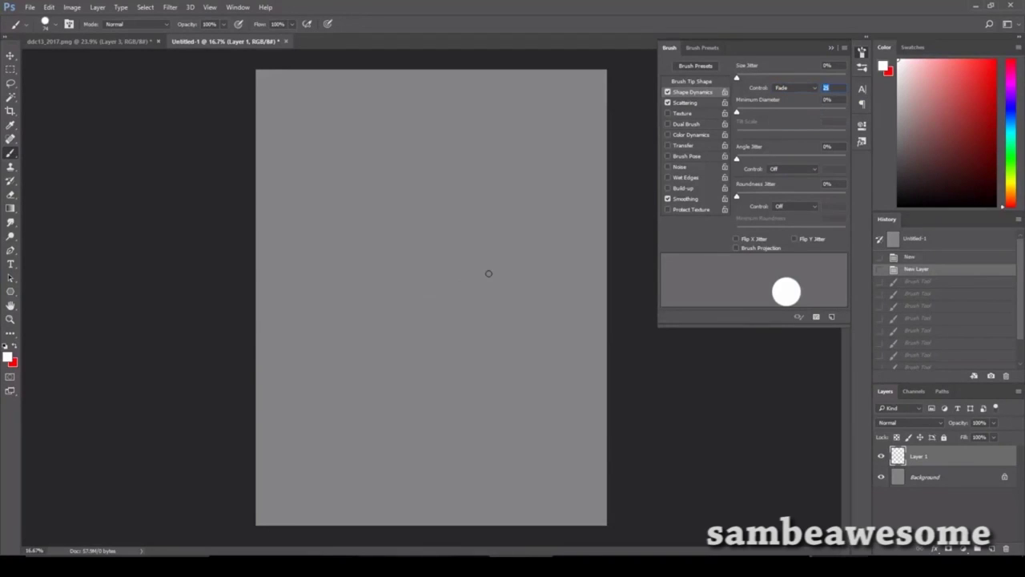
pyautogui.moveTo(341, 370); pyautogui.dragTo(419, 213)
pyautogui.click(826, 87)
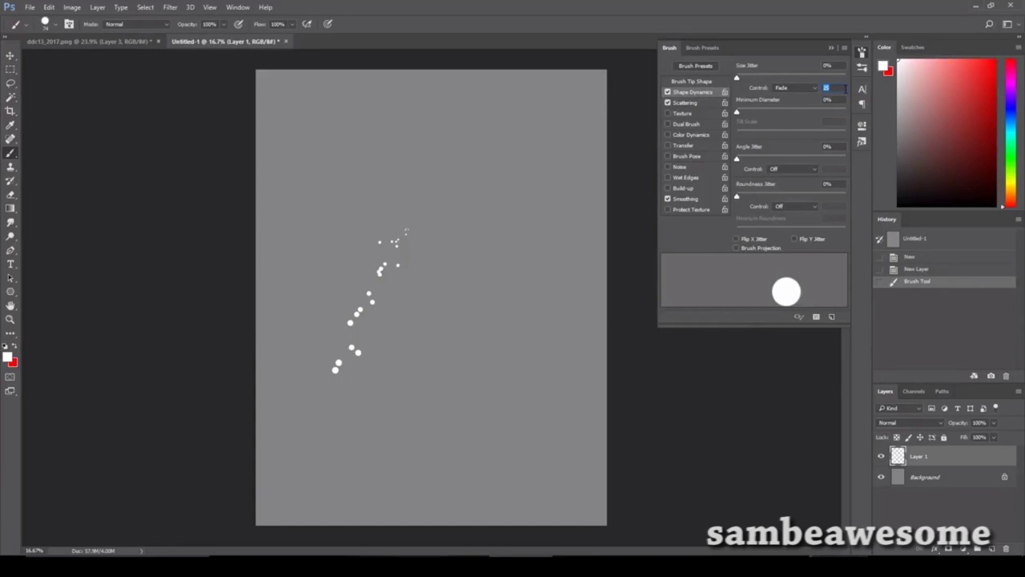
# Change the Fade steps from 9999 to 100 and paint looping scattered-dot test strokes, undoing one
pyautogui.write('9999')
pyautogui.press('Return')
pyautogui.click(836, 88)
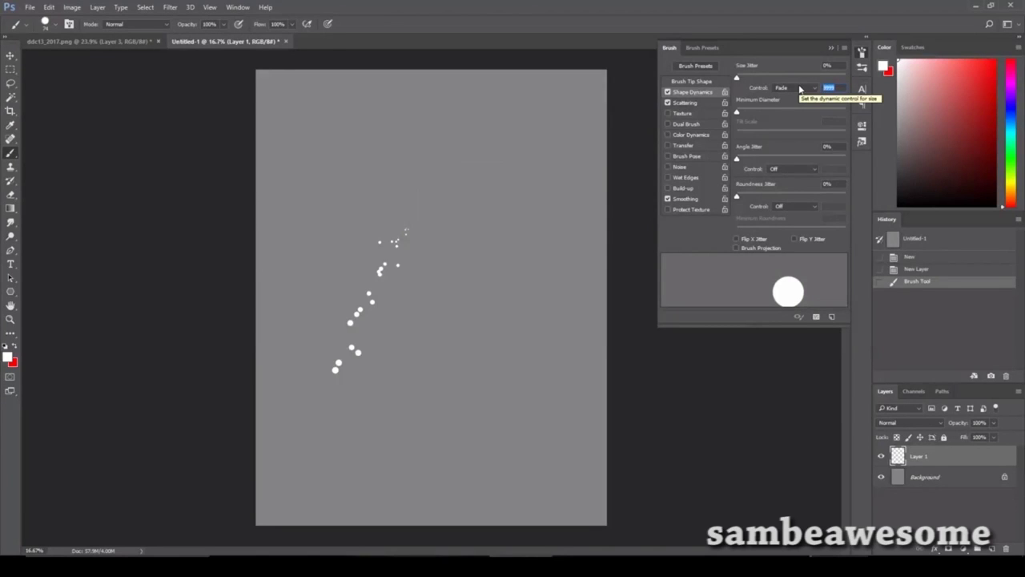
pyautogui.write('100')
pyautogui.moveTo(339, 107)
pyautogui.mouseDown()
pyautogui.moveTo(455, 126)
pyautogui.moveTo(559, 243)
pyautogui.moveTo(557, 354)
pyautogui.moveTo(509, 444)
pyautogui.moveTo(433, 466)
pyautogui.moveTo(358, 462)
pyautogui.moveTo(353, 448)
pyautogui.moveTo(549, 137)
pyautogui.mouseUp()
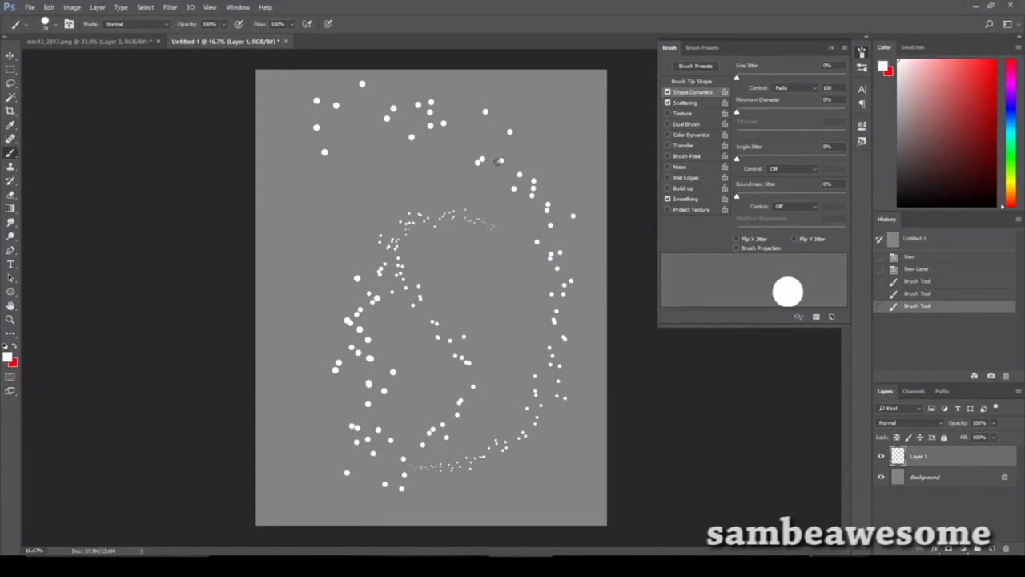
pyautogui.hotkey('ctrl', 'z')
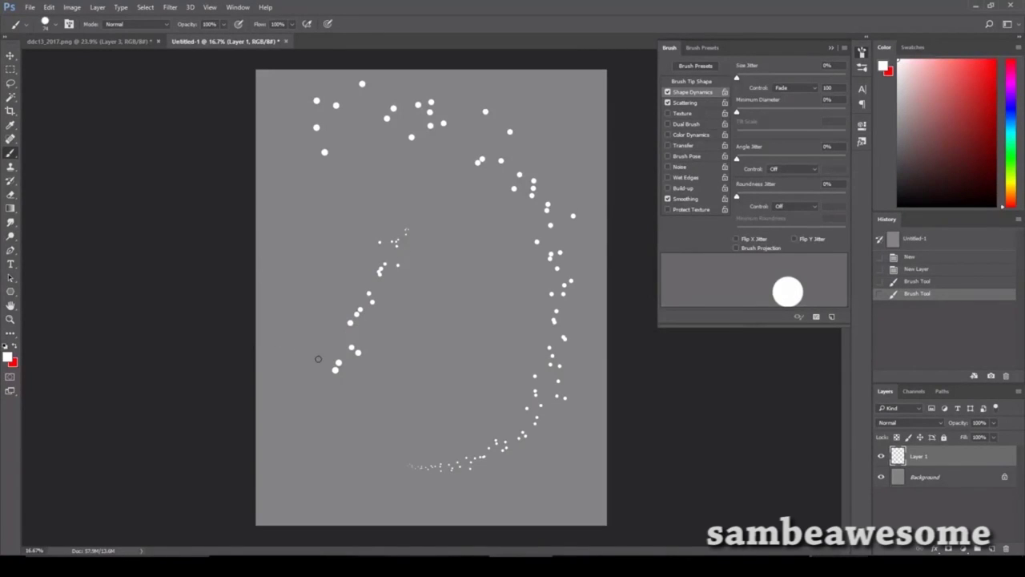
pyautogui.moveTo(318, 359)
pyautogui.mouseDown()
pyautogui.moveTo(368, 420)
pyautogui.moveTo(485, 362)
pyautogui.moveTo(431, 241)
pyautogui.moveTo(302, 240)
pyautogui.moveTo(364, 199)
pyautogui.moveTo(465, 237)
pyautogui.moveTo(513, 198)
pyautogui.mouseUp()
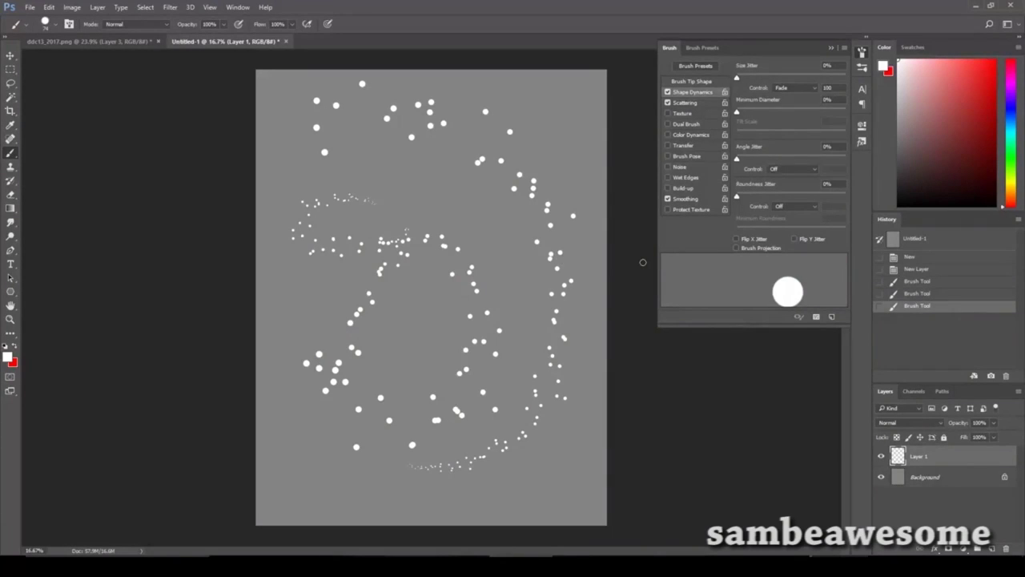
# Duplicate the painted dot layer with Ctrl+J
pyautogui.hotkey('ctrl', 'j')
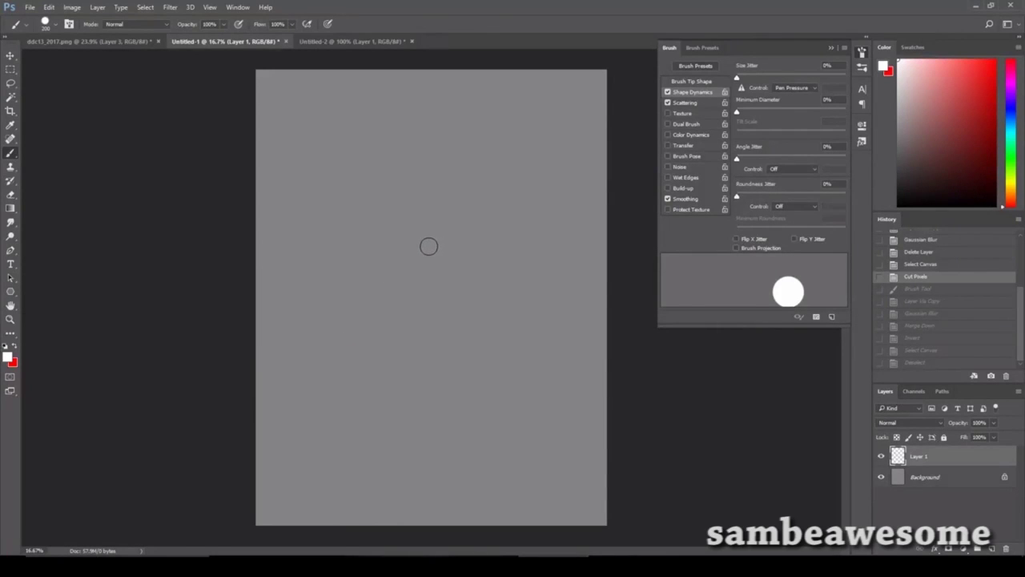
# Turn off Shape Dynamics and Scattering for the current brush
pyautogui.click(667, 102)
pyautogui.click(668, 92)
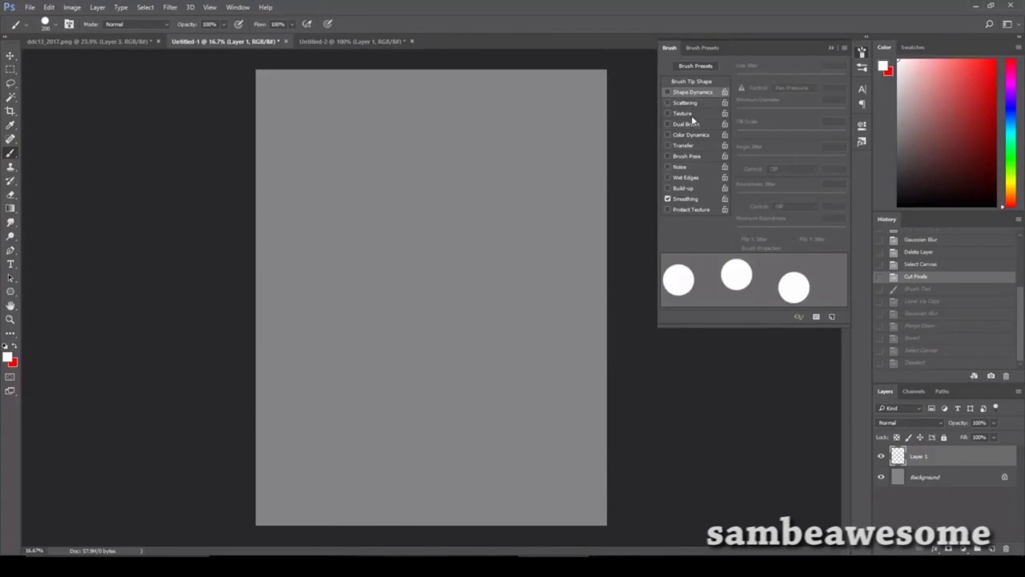
pyautogui.rightClick(417, 253)
pyautogui.press('Escape')
# Stamp one white dot, duplicate it to a new layer and reapply Gaussian Blur
pyautogui.click(441, 266)
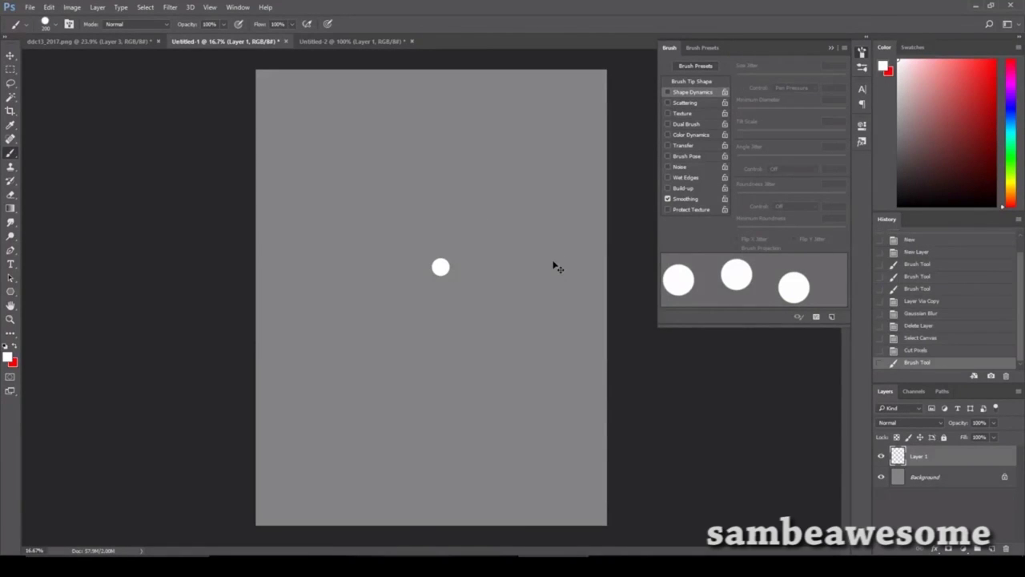
pyautogui.hotkey('ctrl', 'j')
pyautogui.hotkey('ctrl', 'f')
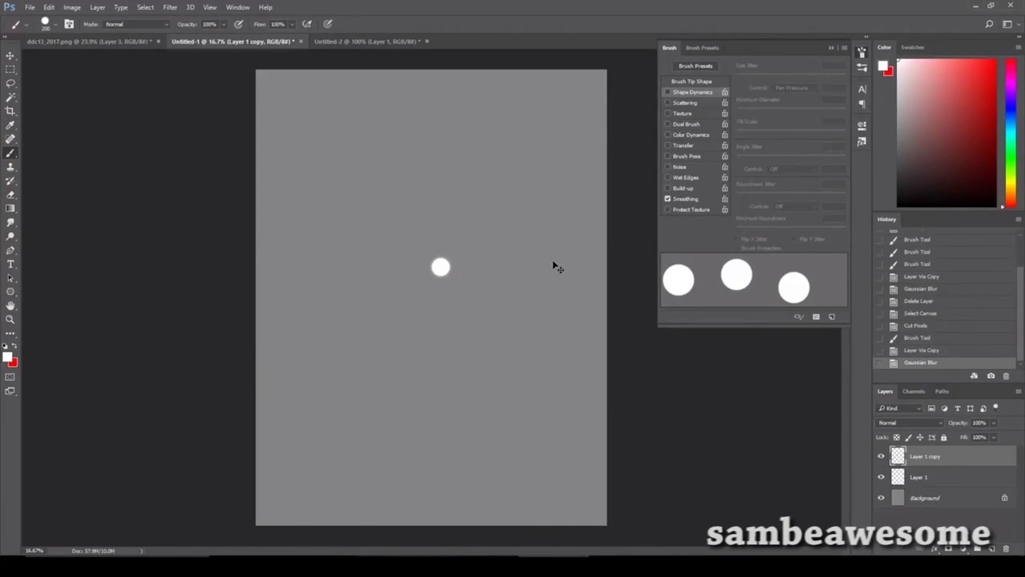
# Merge the blurred Layer 1 copy down into Layer 1
pyautogui.rightClick(963, 457)
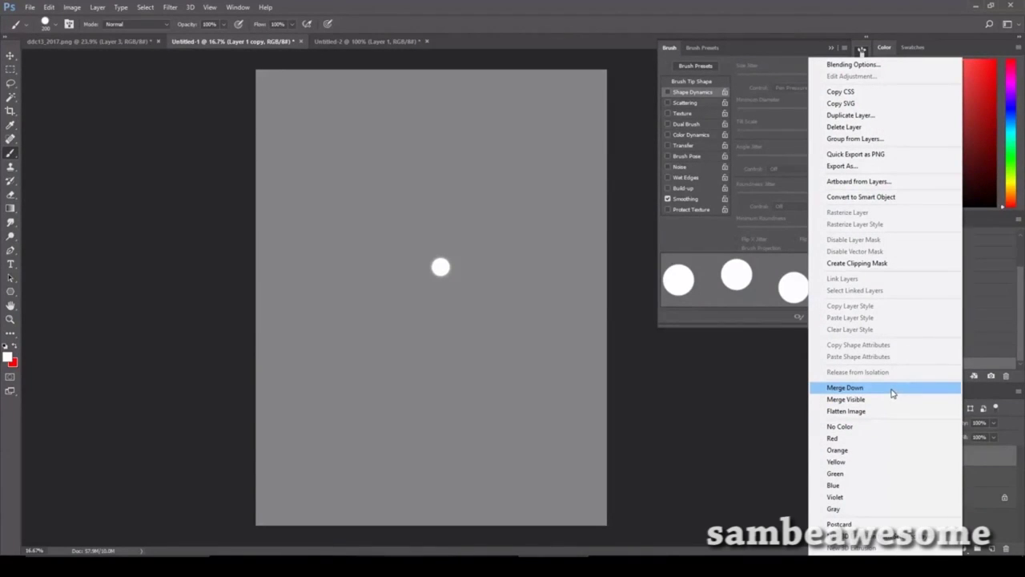
pyautogui.click(887, 392)
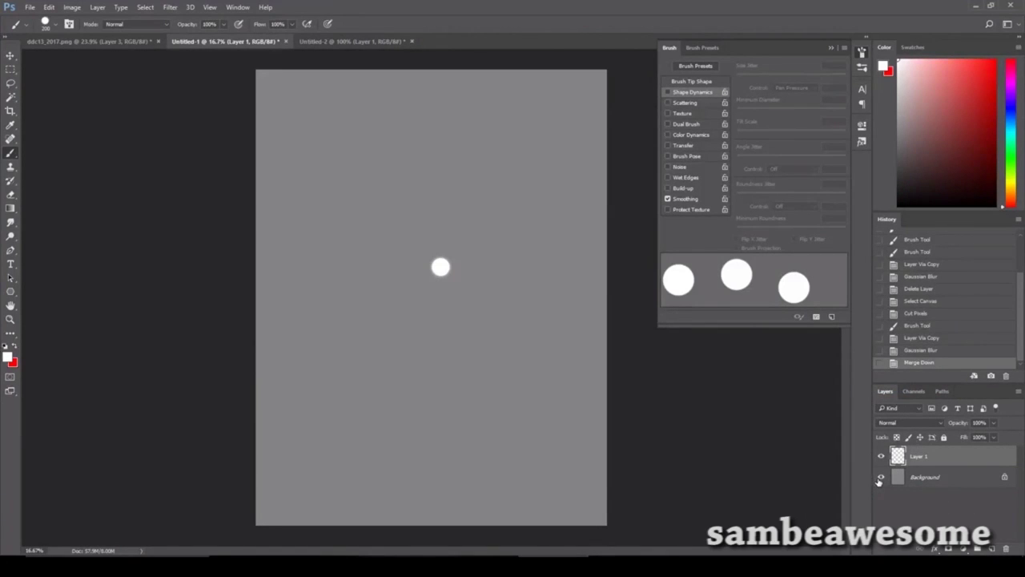
pyautogui.hotkey('ctrl', 'i')
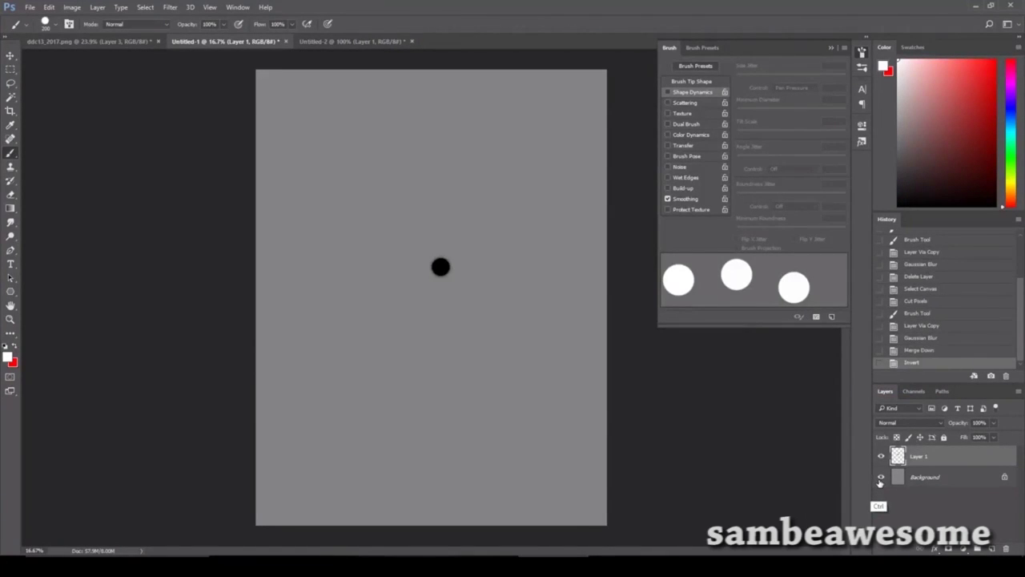
pyautogui.hotkey('ctrl', 'z')
# Invert the merged layer so the soft dot is black, then select all and deselect
pyautogui.click(72, 7)
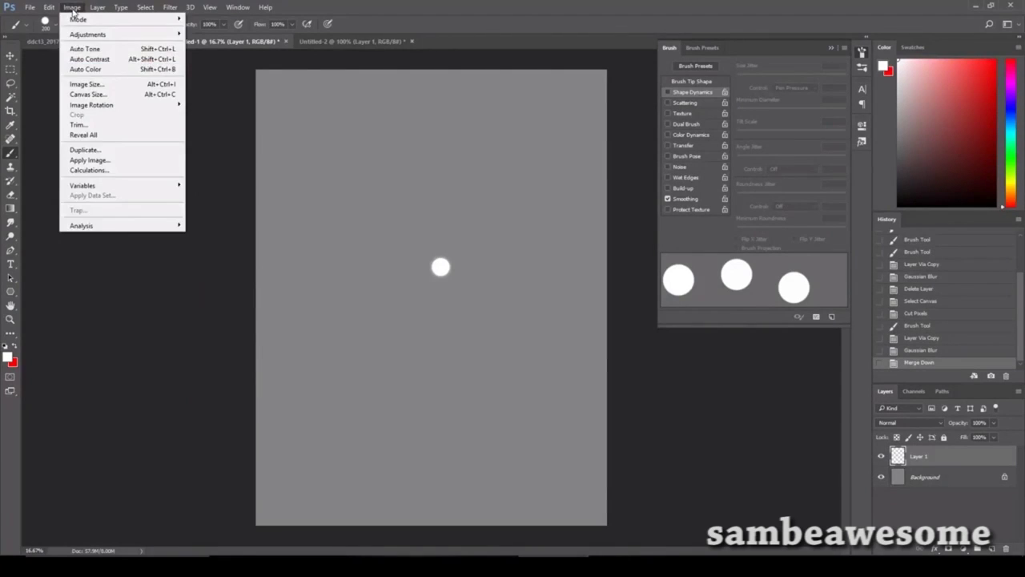
pyautogui.moveTo(96, 7)
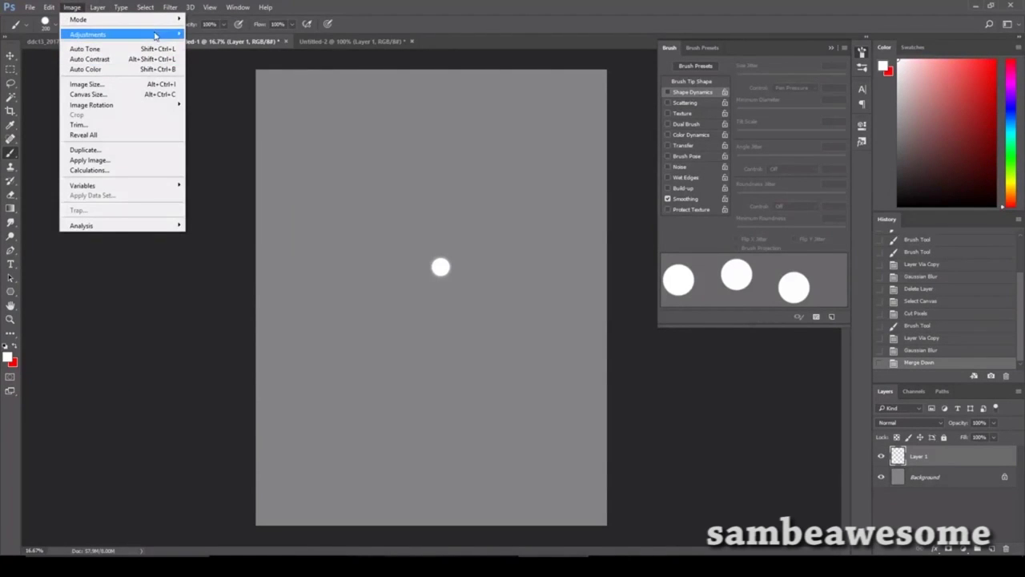
pyautogui.moveTo(170, 38)
pyautogui.click(281, 156)
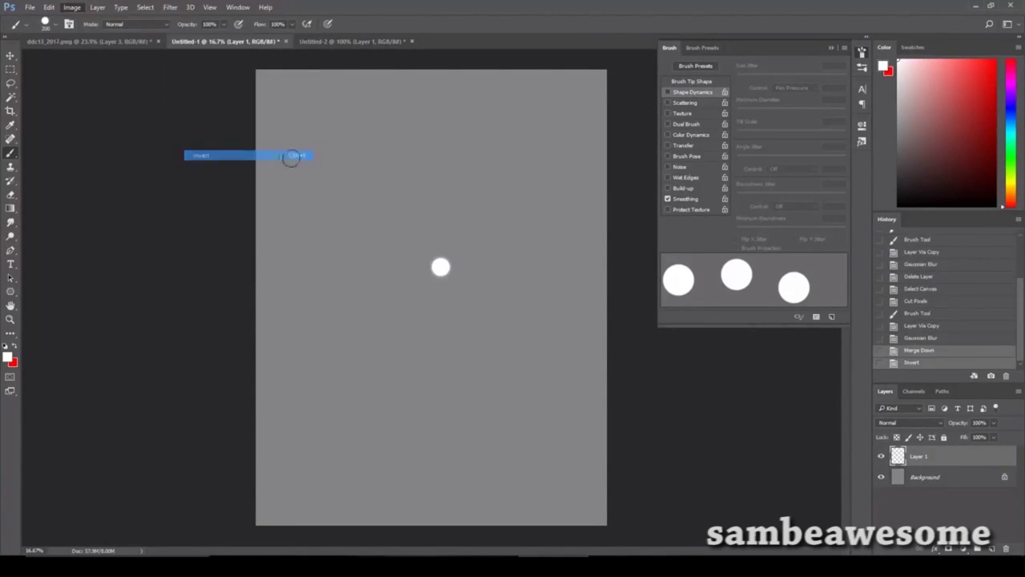
pyautogui.hotkey('ctrl', 'i')
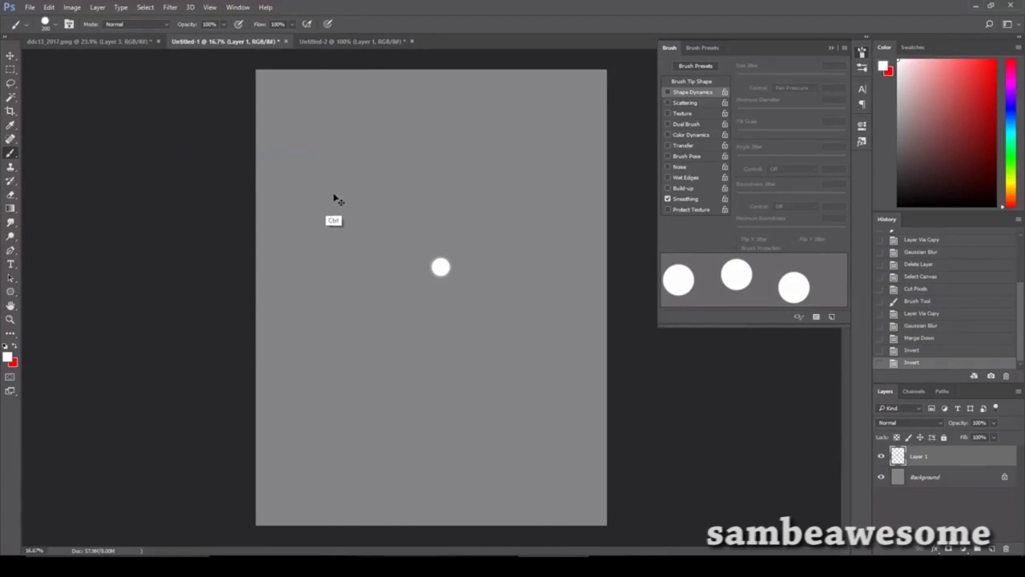
pyautogui.hotkey('ctrl', 'i')
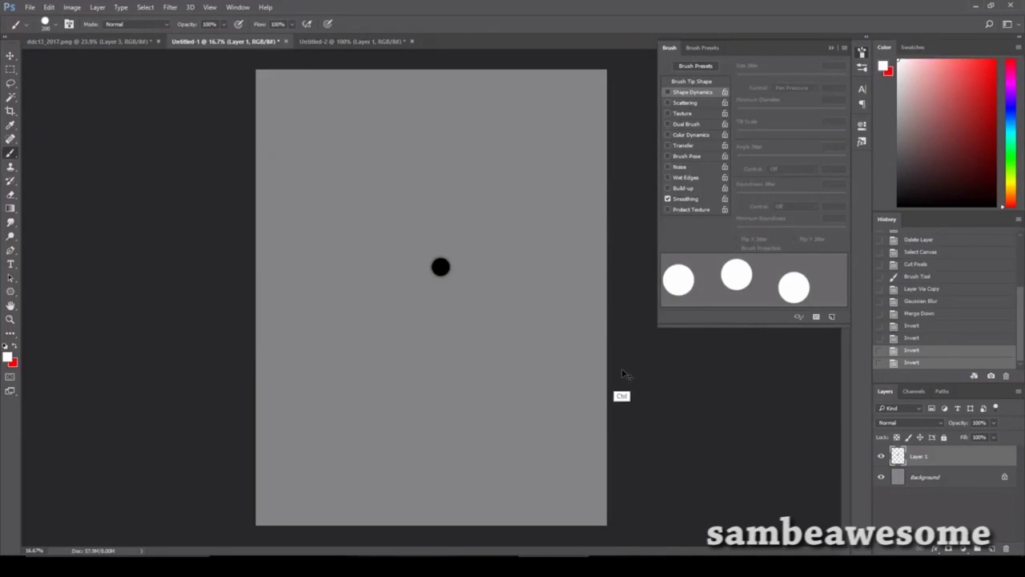
pyautogui.hotkey('ctrl', 'a')
pyautogui.hotkey('ctrl', 'd')
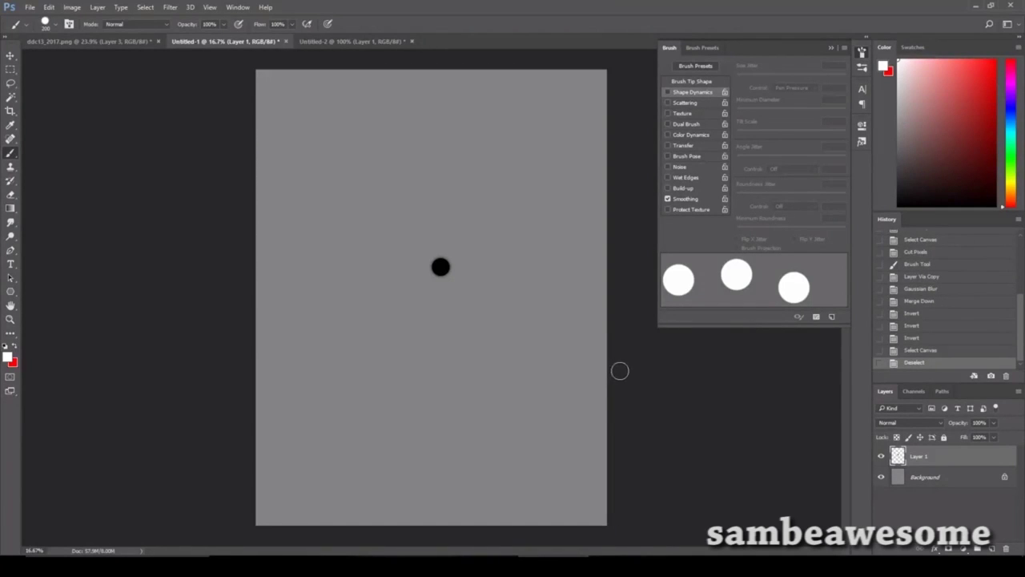
# In Untitled-2, define the black circle as a brush preset named 'sparkle'
pyautogui.hotkey('ctrl', 'Tab')
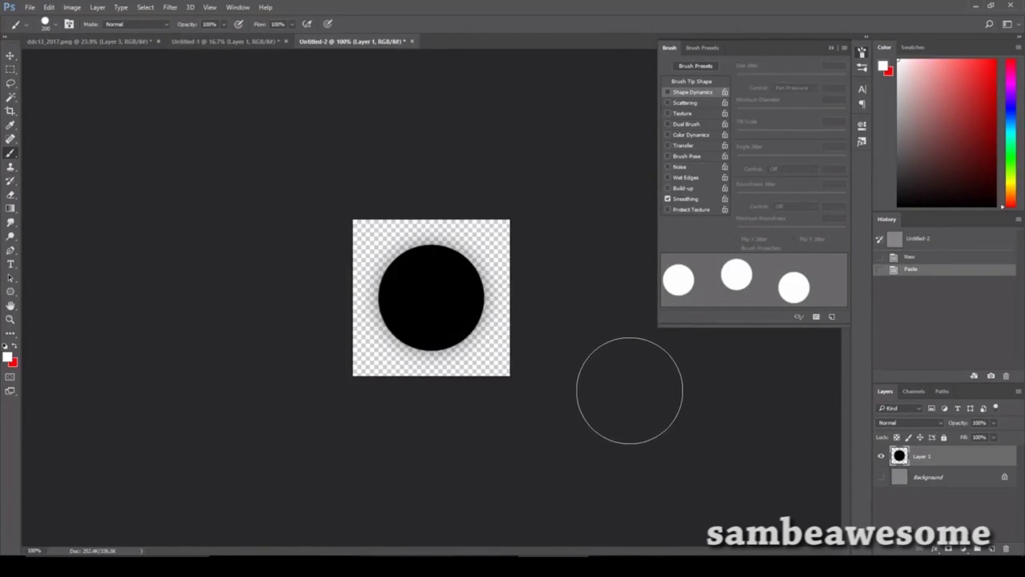
pyautogui.press('m')
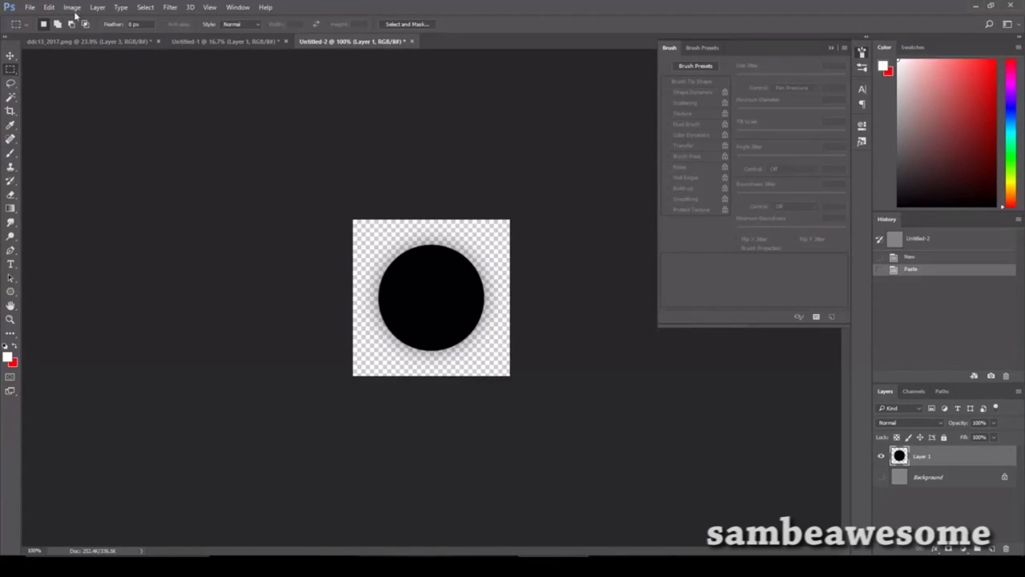
pyautogui.click(48, 7)
pyautogui.click(133, 271)
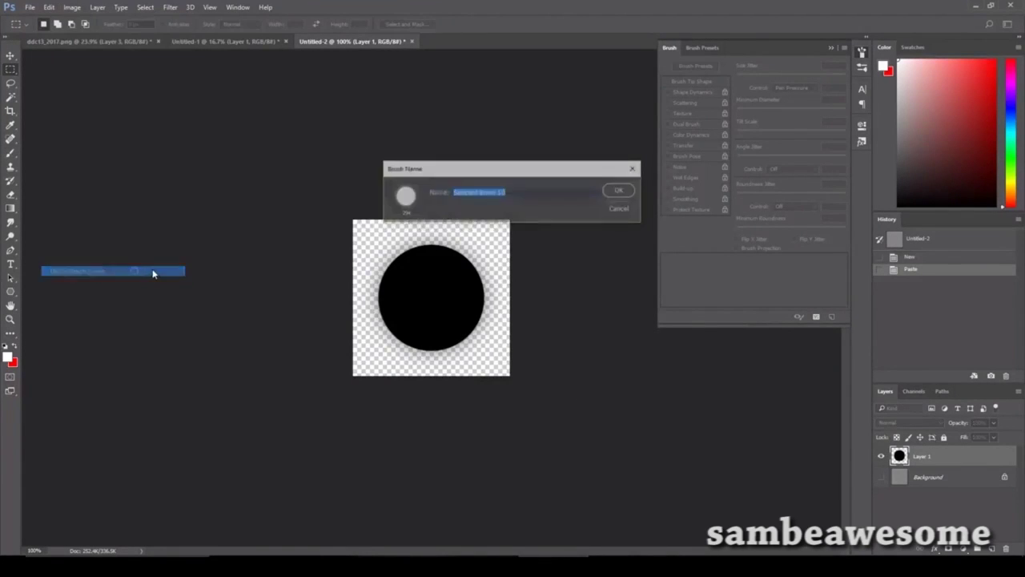
pyautogui.write('sparkle')
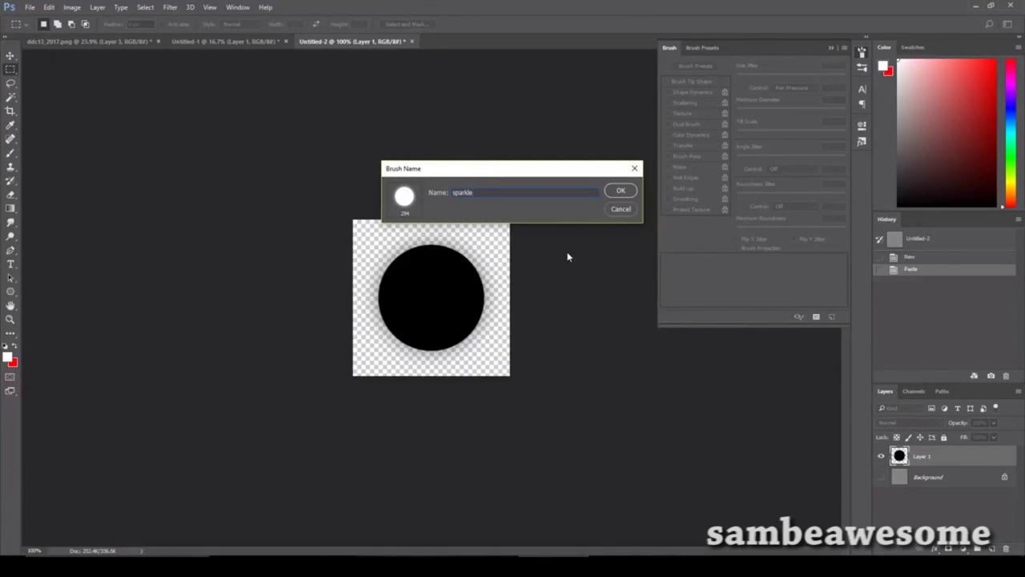
pyautogui.click(617, 191)
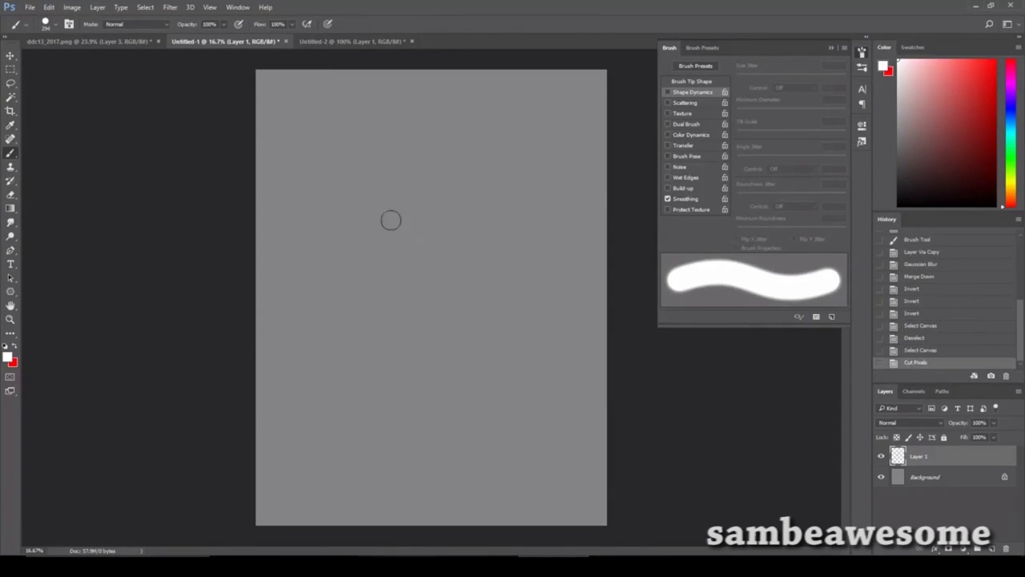
# Enable Shape Dynamics with Pen Pressure size control and Scattering at 1000%
pyautogui.moveTo(334, 169)
pyautogui.mouseDown()
pyautogui.moveTo(409, 281)
pyautogui.moveTo(476, 427)
pyautogui.moveTo(286, 354)
pyautogui.moveTo(436, 212)
pyautogui.moveTo(371, 363)
pyautogui.moveTo(467, 144)
pyautogui.moveTo(558, 156)
pyautogui.mouseUp()
pyautogui.hotkey('ctrl', 'z')
pyautogui.click(684, 93)
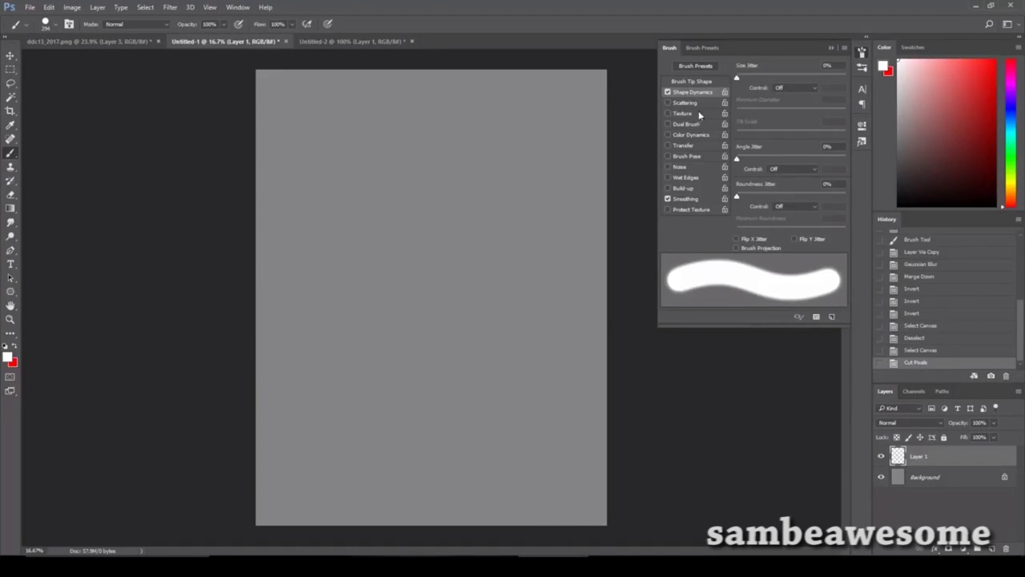
pyautogui.click(775, 88)
pyautogui.click(787, 107)
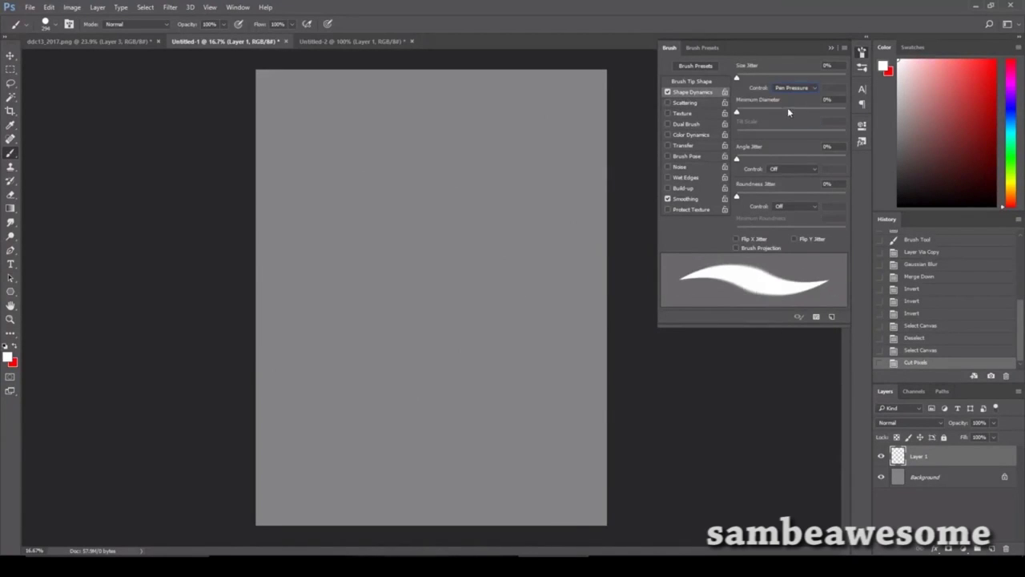
pyautogui.click(685, 103)
pyautogui.moveTo(749, 78); pyautogui.dragTo(883, 80)
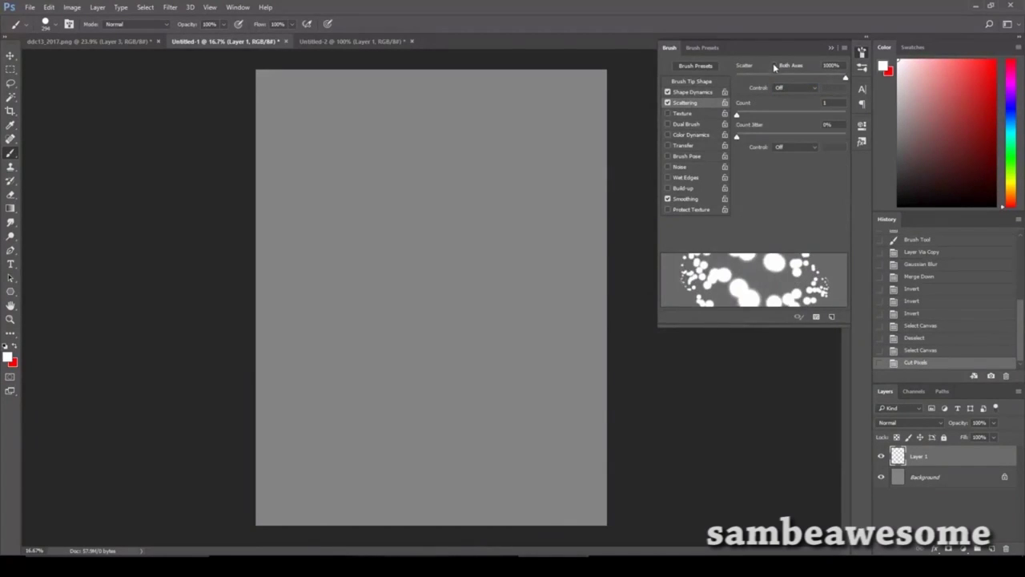
# Set Brush Tip Shape spacing to 194%, undoing each scattered-dot test stroke
pyautogui.click(693, 82)
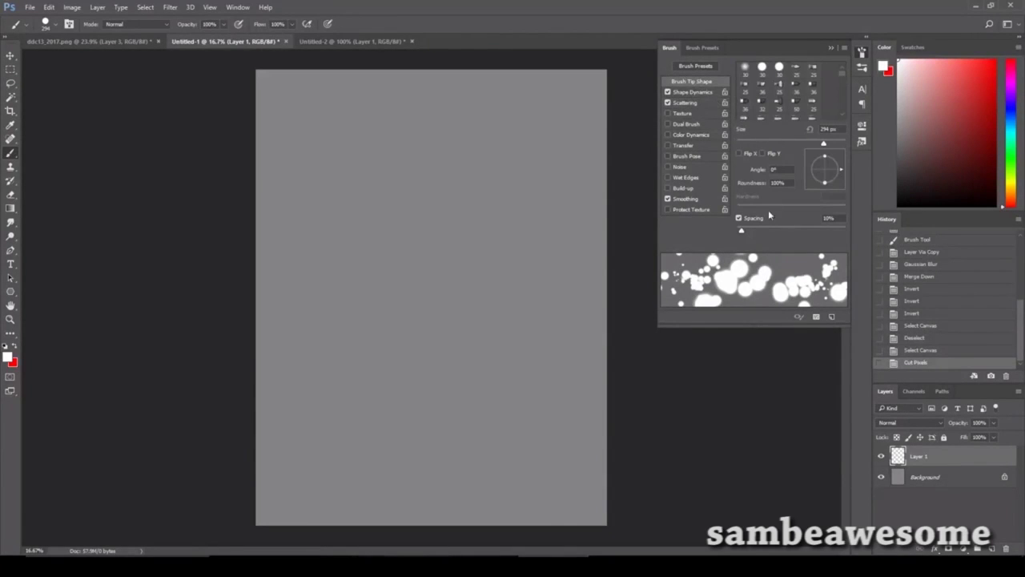
pyautogui.moveTo(798, 231); pyautogui.dragTo(811, 231)
pyautogui.moveTo(333, 145)
pyautogui.mouseDown()
pyautogui.moveTo(390, 248)
pyautogui.moveTo(475, 279)
pyautogui.moveTo(472, 305)
pyautogui.moveTo(461, 264)
pyautogui.moveTo(540, 171)
pyautogui.moveTo(488, 270)
pyautogui.moveTo(508, 288)
pyautogui.moveTo(604, 258)
pyautogui.mouseUp()
pyautogui.hotkey('ctrl', 'z')
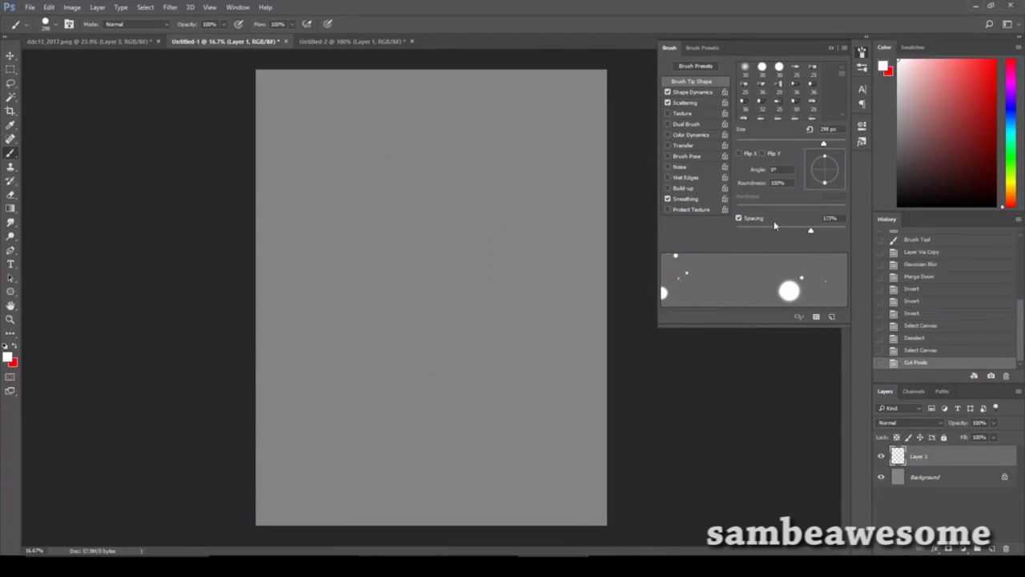
pyautogui.moveTo(817, 232); pyautogui.dragTo(819, 232)
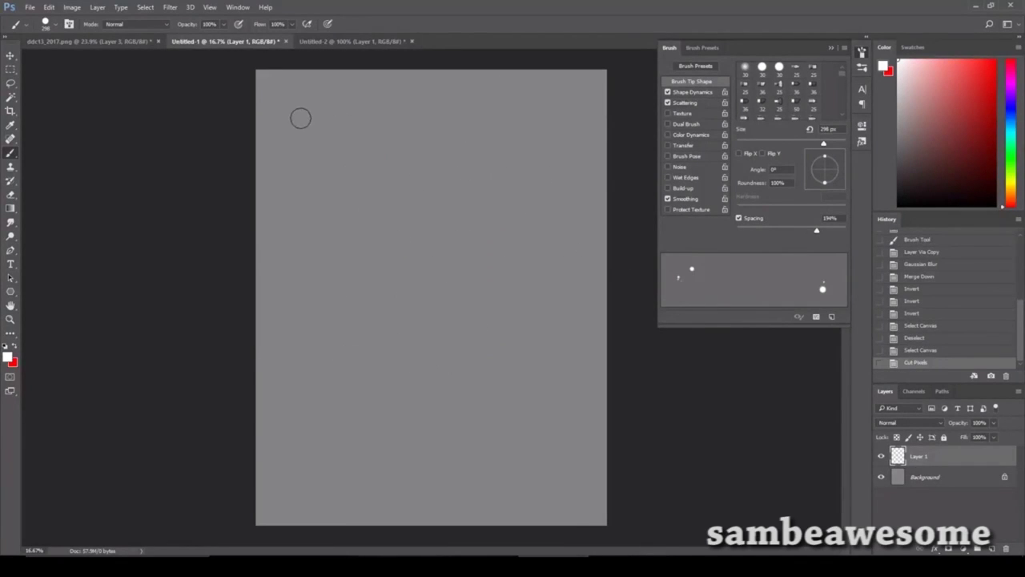
pyautogui.moveTo(299, 117)
pyautogui.mouseDown()
pyautogui.moveTo(471, 345)
pyautogui.moveTo(544, 405)
pyautogui.moveTo(384, 297)
pyautogui.moveTo(361, 137)
pyautogui.moveTo(385, 293)
pyautogui.moveTo(371, 235)
pyautogui.moveTo(488, 297)
pyautogui.moveTo(446, 163)
pyautogui.mouseUp()
pyautogui.hotkey('ctrl', 'z')
pyautogui.hotkey('ctrl', 'z')
pyautogui.rightClick(444, 209)
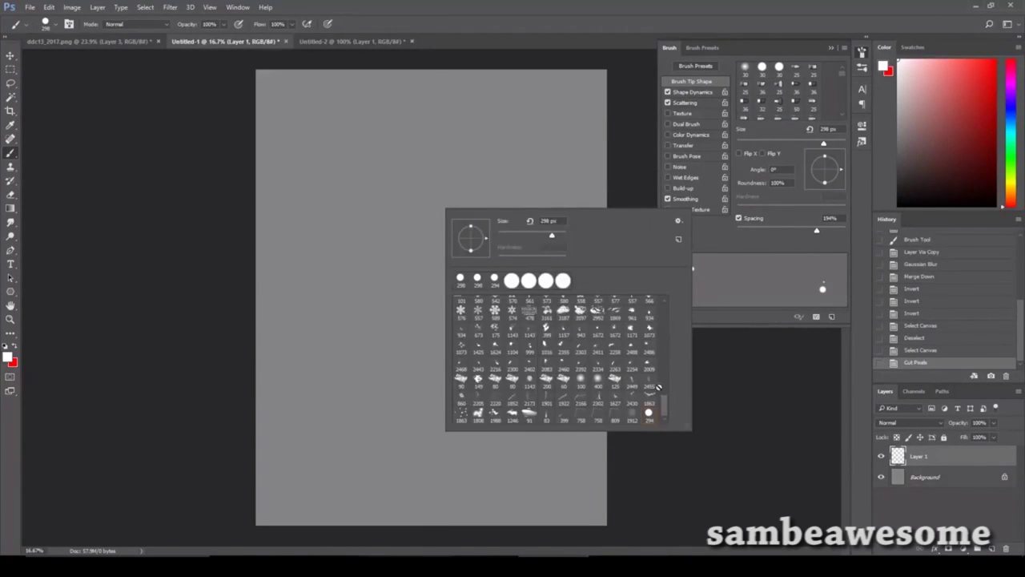
# Select the 294 px round brush and undo a test squiggle with it
pyautogui.click(649, 412)
pyautogui.click(327, 142)
pyautogui.moveTo(366, 161); pyautogui.dragTo(398, 215)
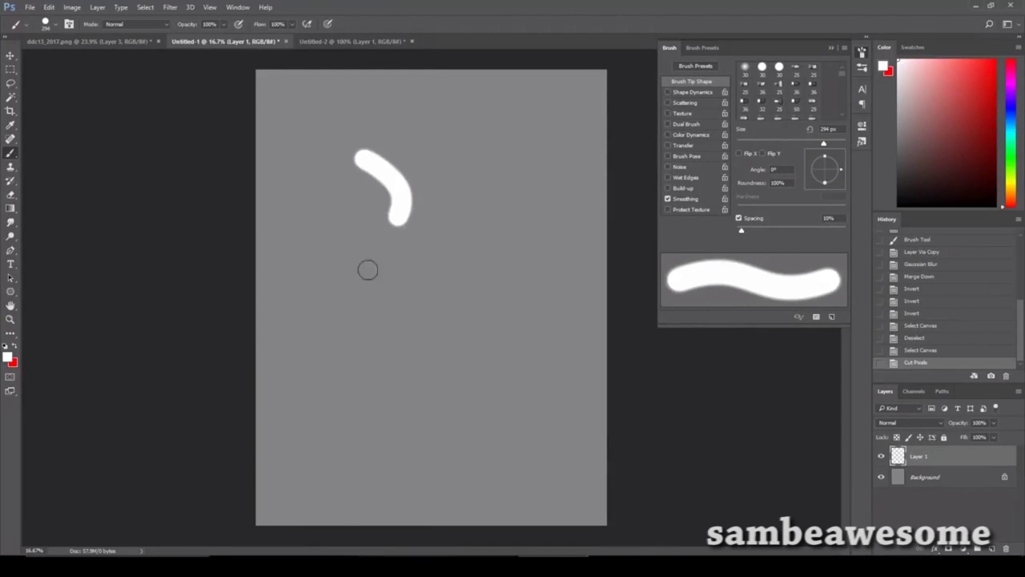
pyautogui.moveTo(367, 269); pyautogui.dragTo(428, 322)
pyautogui.hotkey('ctrl', 'z')
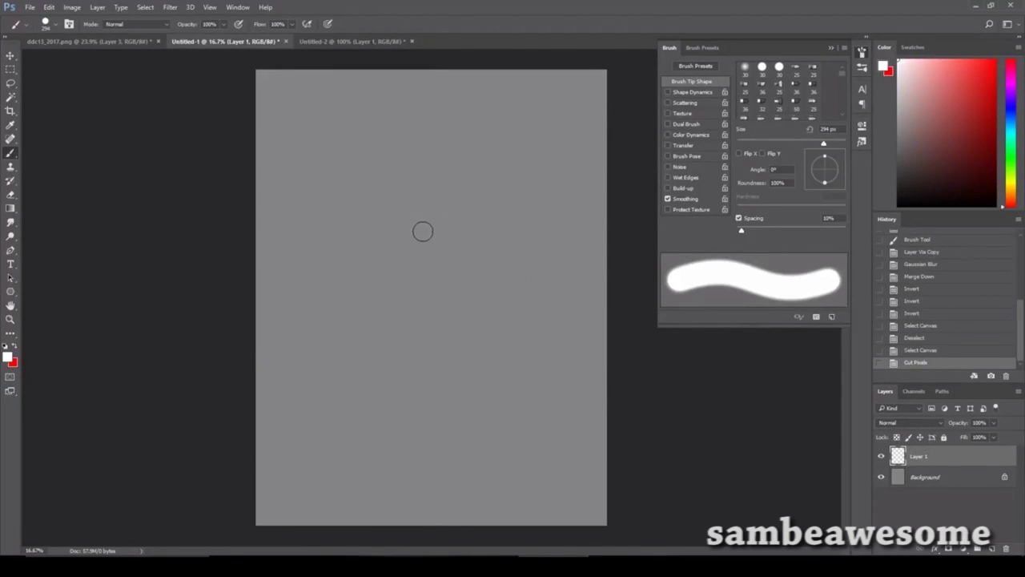
# Re-enable Shape Dynamics (Pen Pressure) and Scattering, undoing the scattered-dot test strokes
pyautogui.click(691, 91)
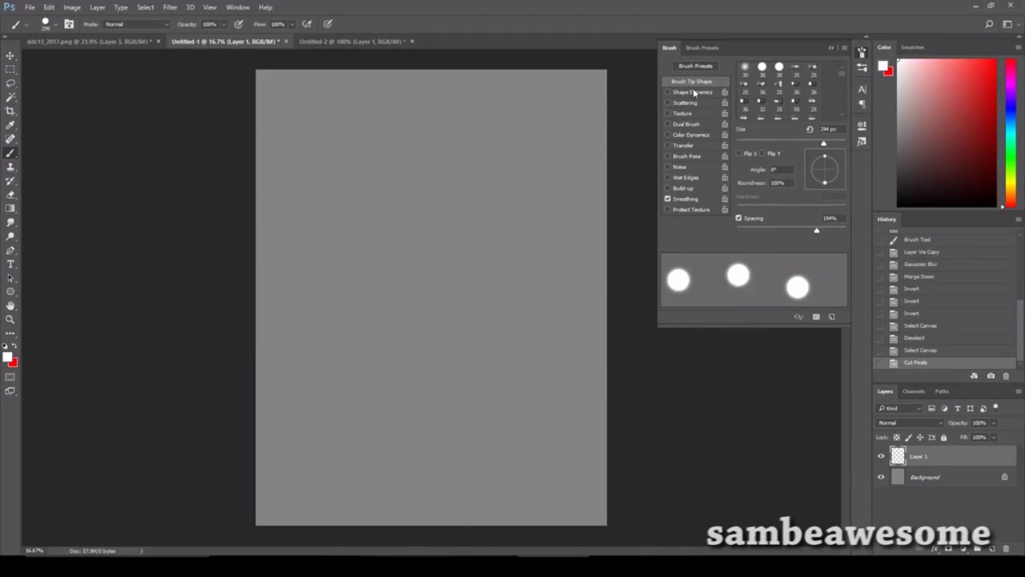
pyautogui.click(789, 87)
pyautogui.click(798, 110)
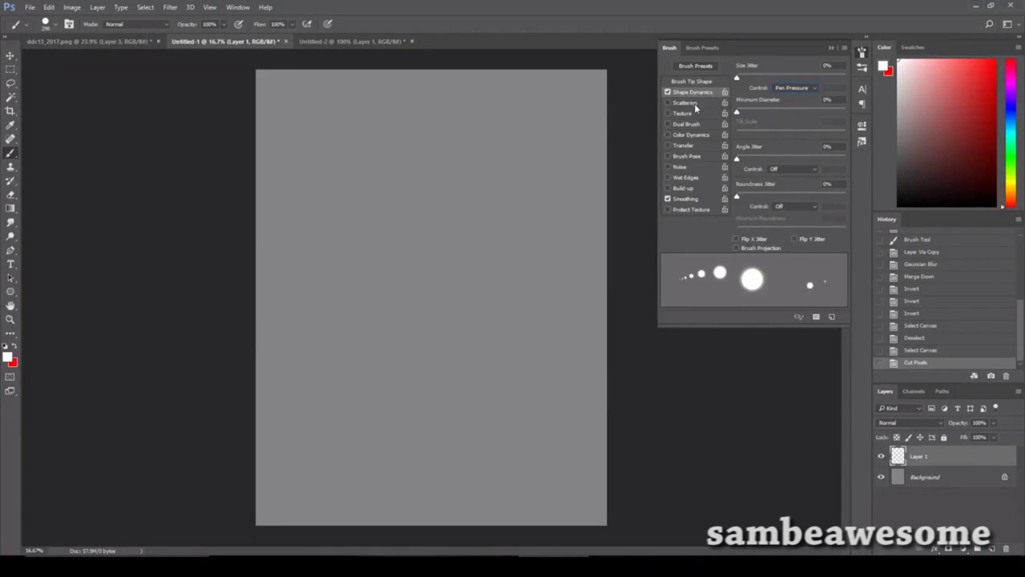
pyautogui.click(689, 102)
pyautogui.click(691, 81)
pyautogui.moveTo(344, 128)
pyautogui.mouseDown()
pyautogui.moveTo(389, 325)
pyautogui.moveTo(442, 235)
pyautogui.moveTo(440, 299)
pyautogui.moveTo(465, 268)
pyautogui.mouseUp()
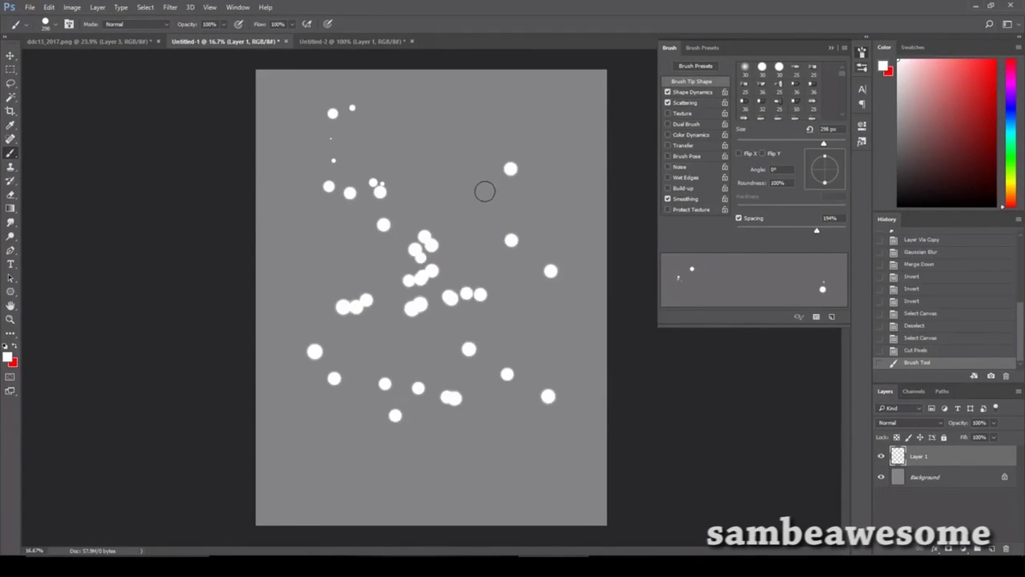
pyautogui.hotkey('ctrl', 'z')
pyautogui.moveTo(418, 106); pyautogui.dragTo(524, 412)
pyautogui.hotkey('ctrl', 'z')
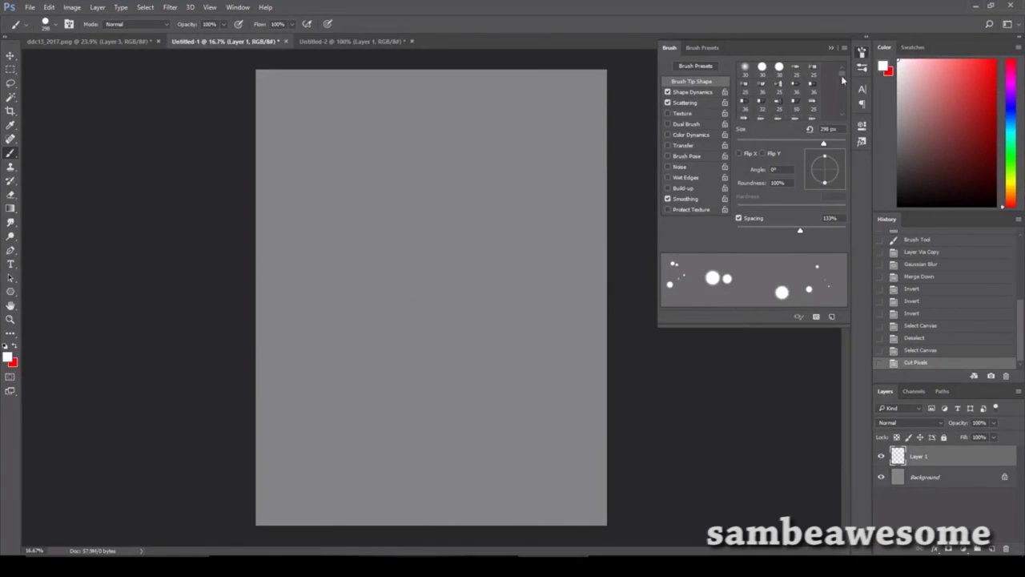
# Save the scattered brush with 133% spacing as a new preset named 'sparklesparkle'
pyautogui.click(844, 48)
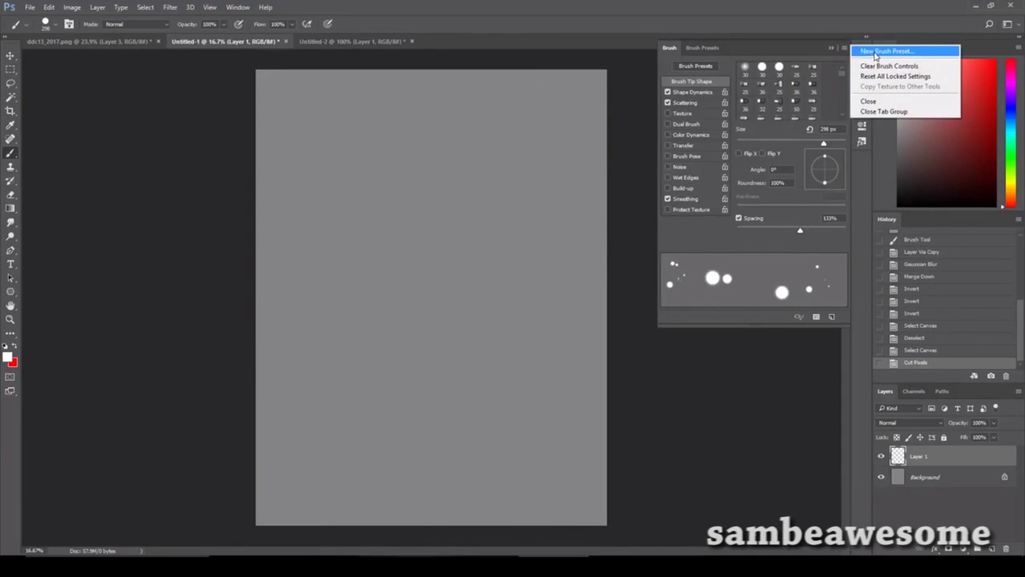
pyautogui.click(880, 49)
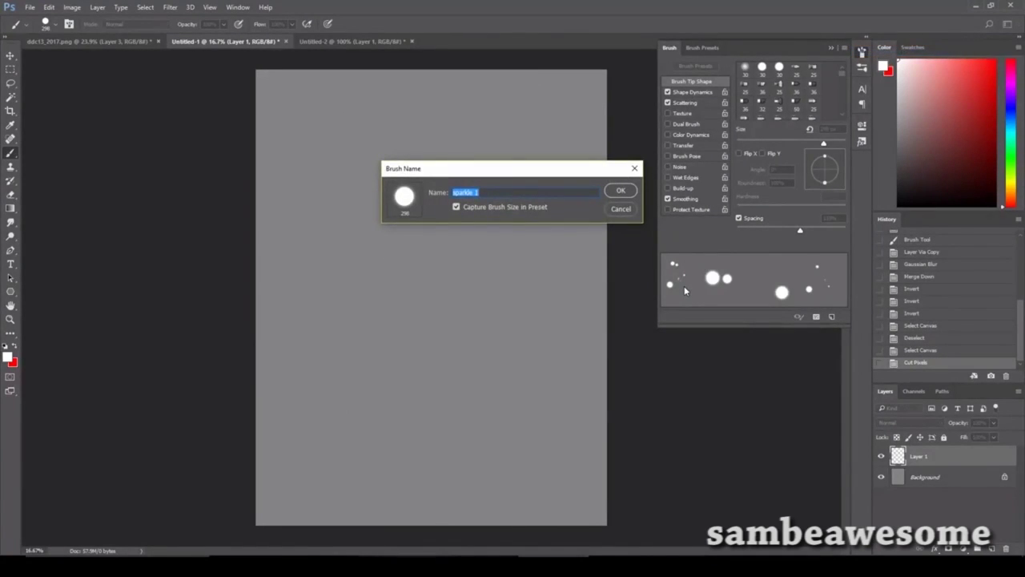
pyautogui.write('sparkle')
pyautogui.click(621, 190)
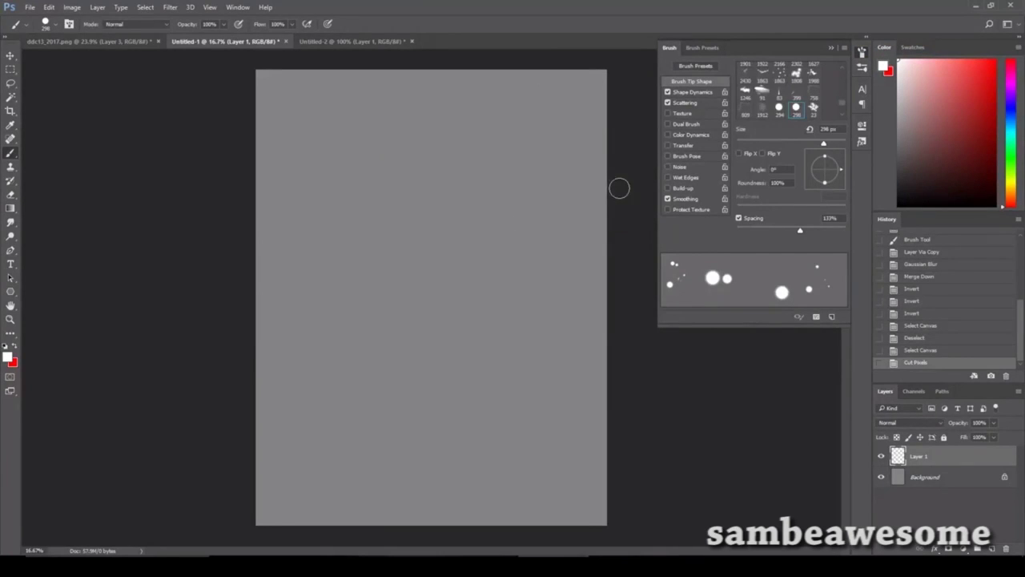
pyautogui.rightClick(461, 232)
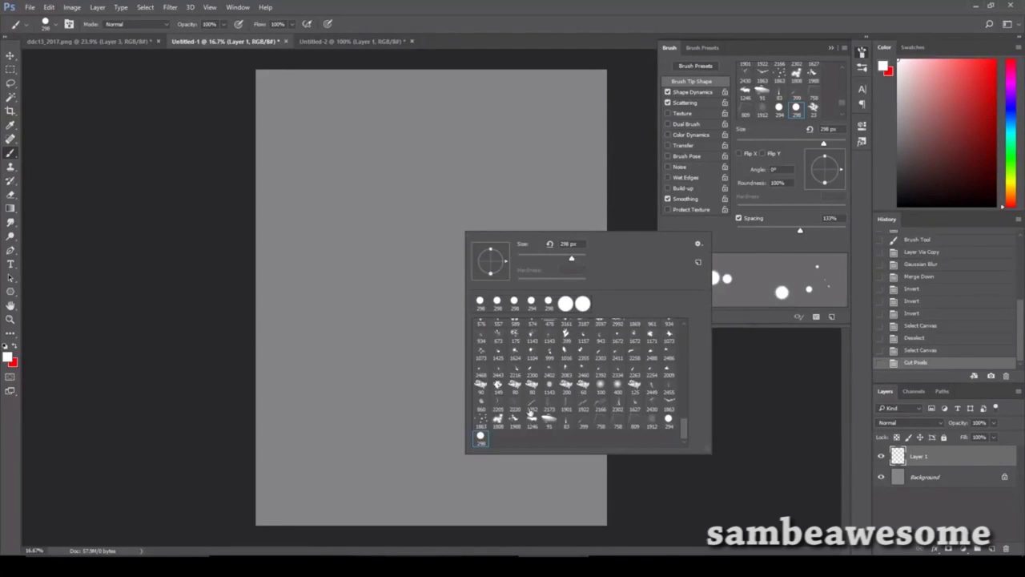
# Paint and undo a test stroke with the plain soft round brush
pyautogui.click(670, 424)
pyautogui.click(323, 158)
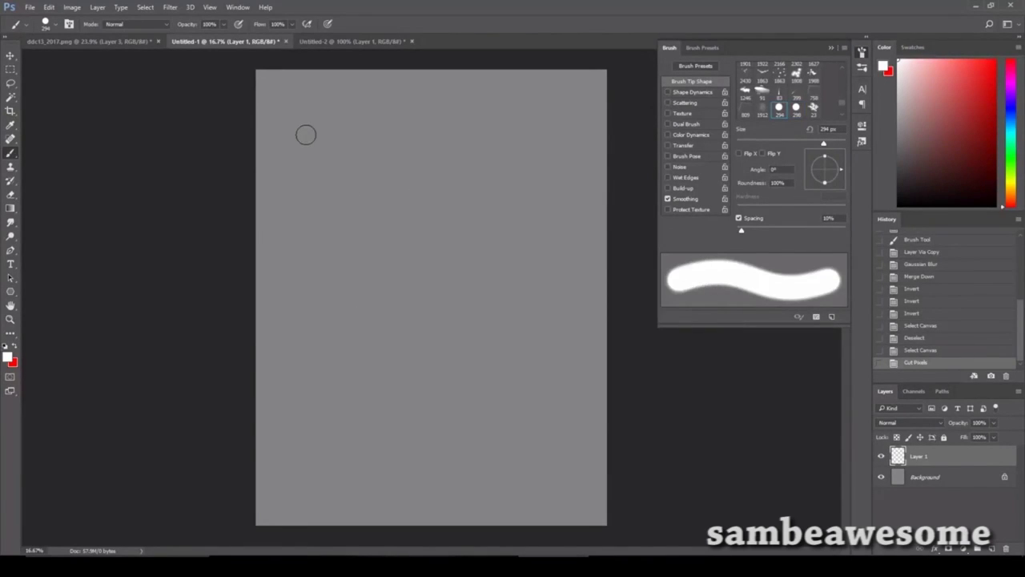
pyautogui.moveTo(320, 136)
pyautogui.mouseDown()
pyautogui.moveTo(373, 336)
pyautogui.moveTo(500, 301)
pyautogui.mouseUp()
pyautogui.hotkey('ctrl', 'z')
# Paint and undo scattered test dots with the newly saved dotted preset
pyautogui.rightClick(465, 203)
pyautogui.click(486, 410)
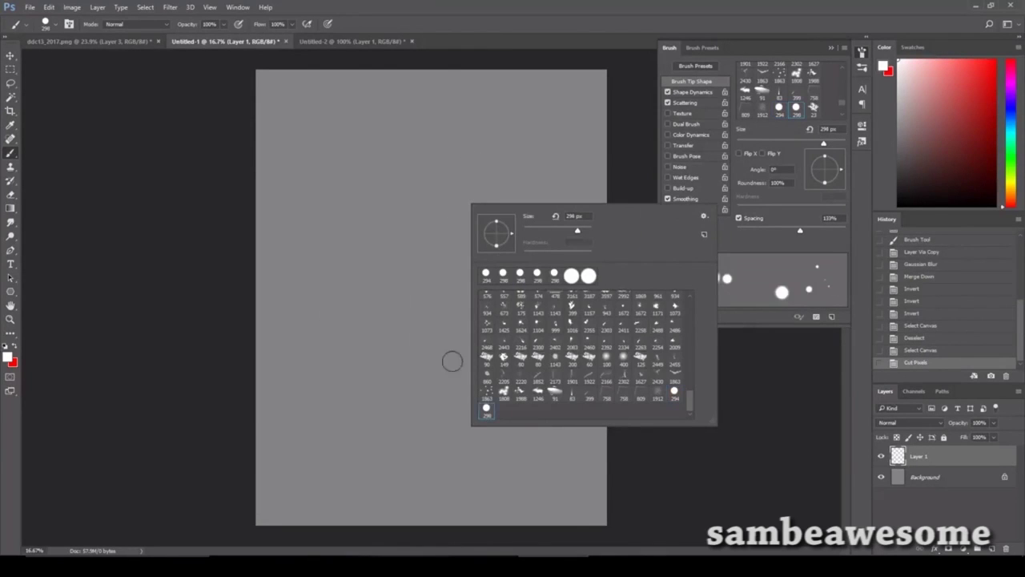
pyautogui.click(323, 133)
pyautogui.moveTo(322, 133)
pyautogui.mouseDown()
pyautogui.moveTo(391, 178)
pyautogui.moveTo(469, 309)
pyautogui.moveTo(451, 437)
pyautogui.moveTo(422, 202)
pyautogui.mouseUp()
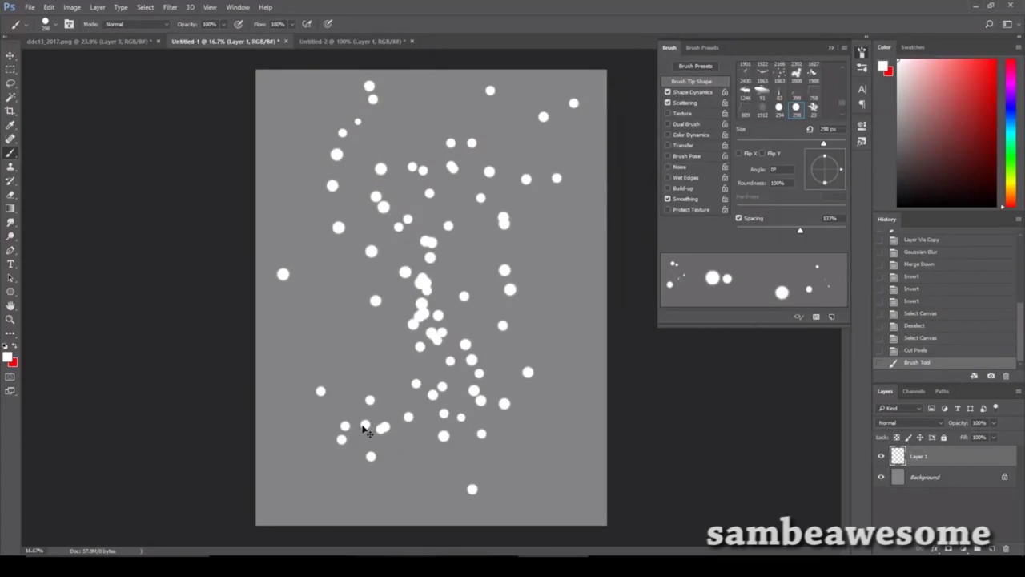
pyautogui.hotkey('ctrl', 'z')
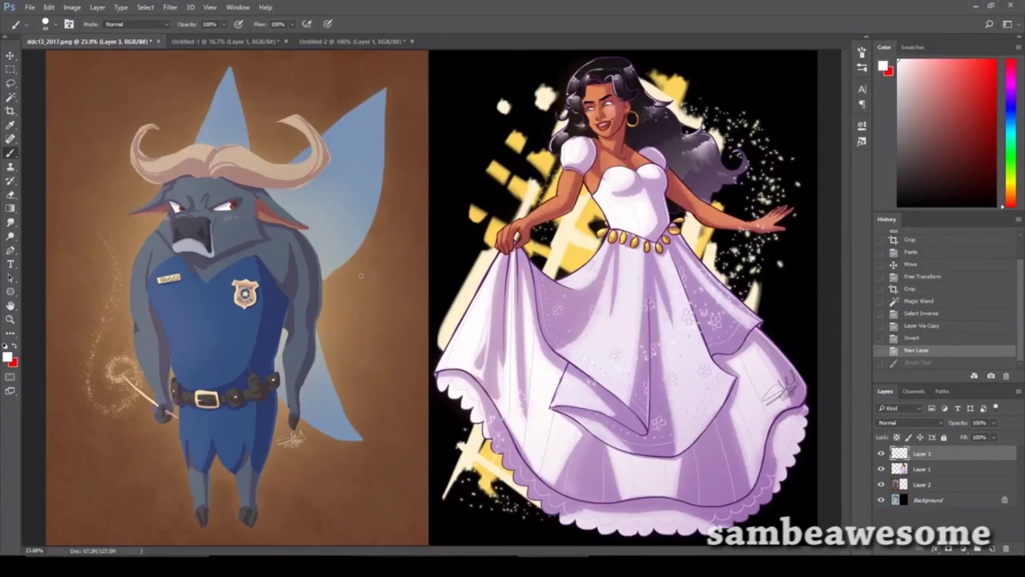
pyautogui.moveTo(100, 195)
pyautogui.mouseDown()
pyautogui.moveTo(82, 364)
pyautogui.moveTo(204, 281)
pyautogui.moveTo(360, 405)
pyautogui.moveTo(694, 186)
pyautogui.mouseUp()
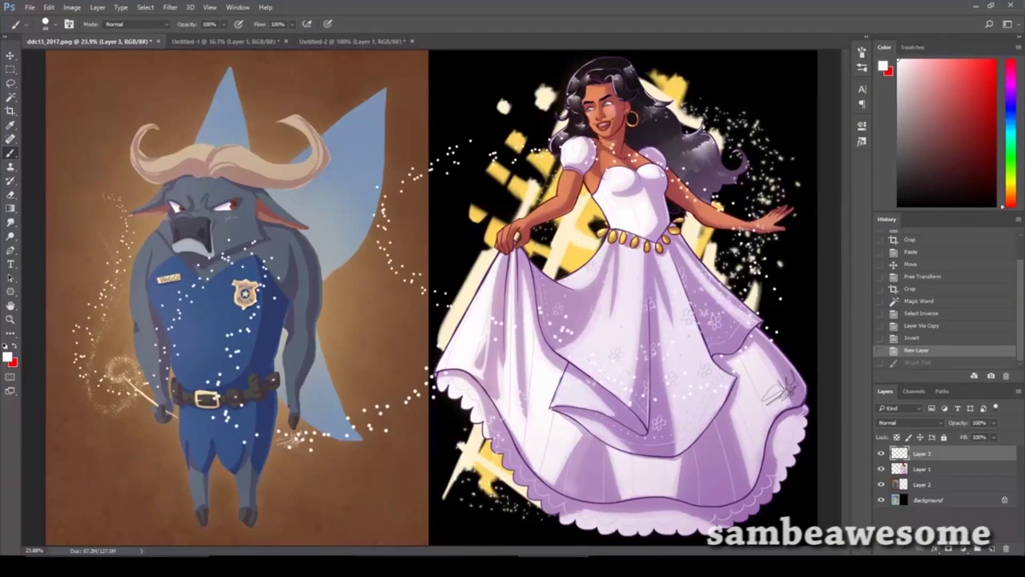
pyautogui.hotkey('ctrl', 'z')
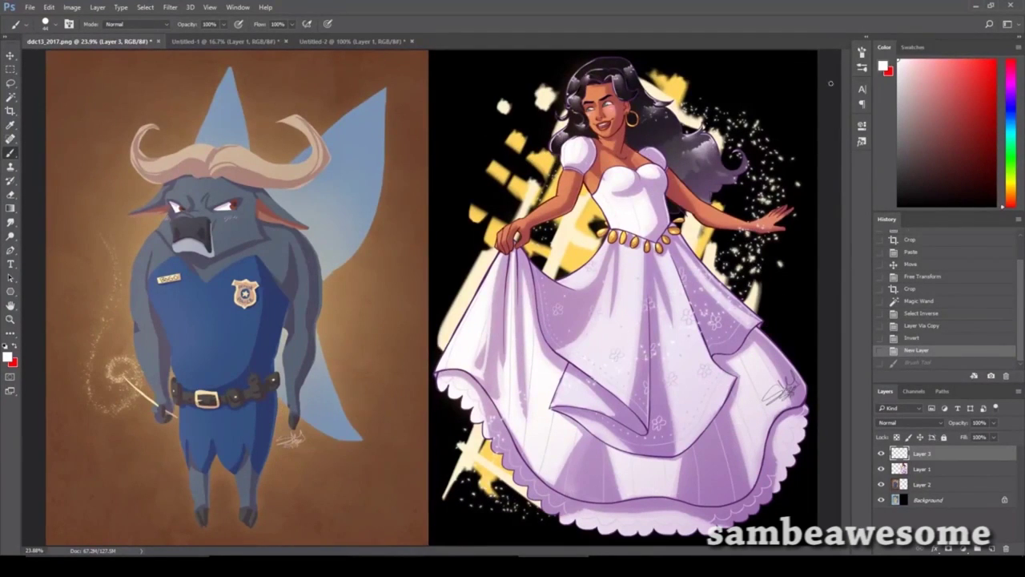
pyautogui.click(861, 52)
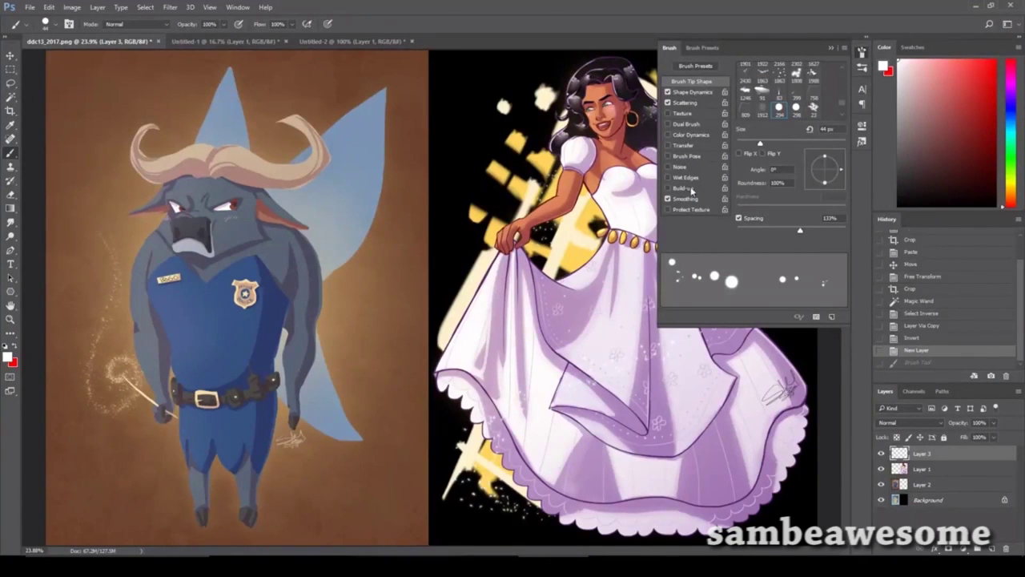
pyautogui.moveTo(76, 481)
pyautogui.mouseDown()
pyautogui.moveTo(167, 511)
pyautogui.moveTo(203, 478)
pyautogui.moveTo(221, 422)
pyautogui.moveTo(367, 461)
pyautogui.moveTo(230, 305)
pyautogui.moveTo(361, 320)
pyautogui.mouseUp()
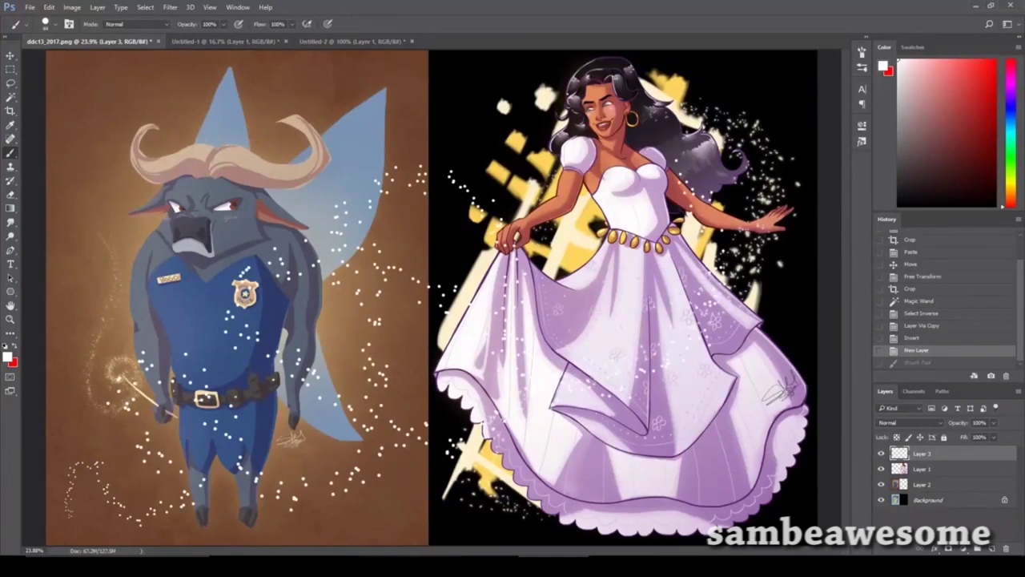
pyautogui.hotkey('ctrl', 'z')
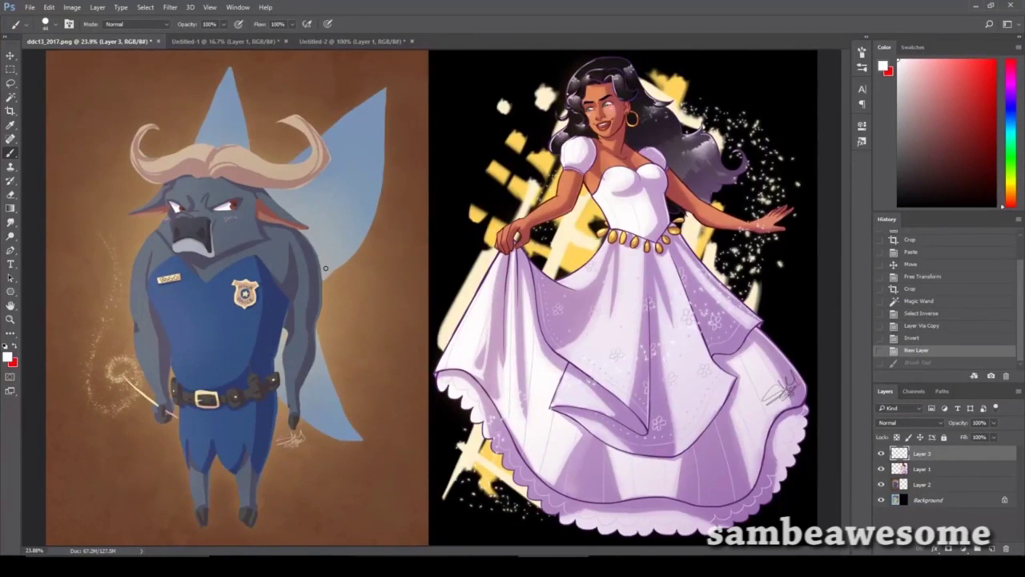